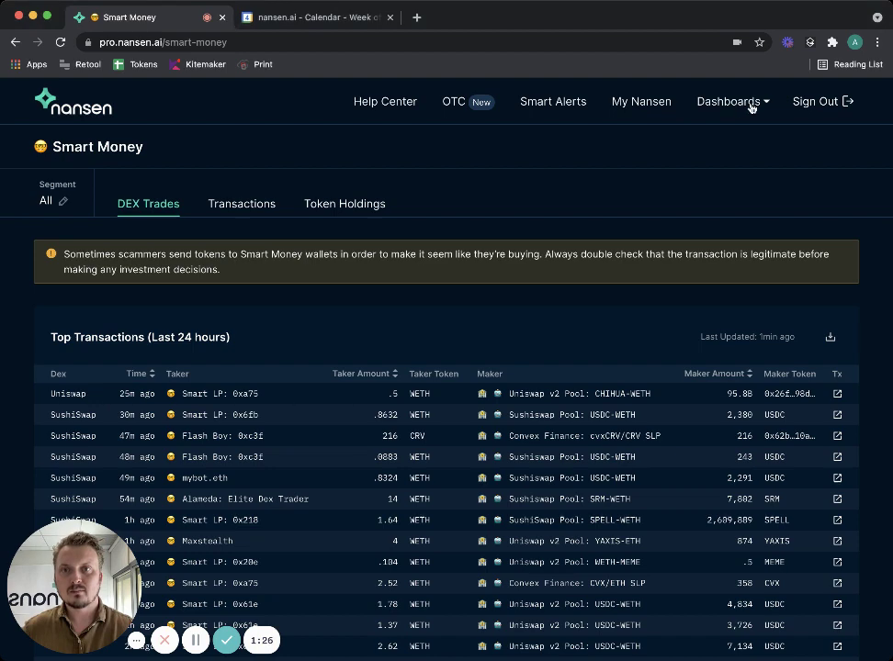
- Open Smart Money's Token Holdings and examine the tokens by 1-day change and number of addresses
click(716, 105)
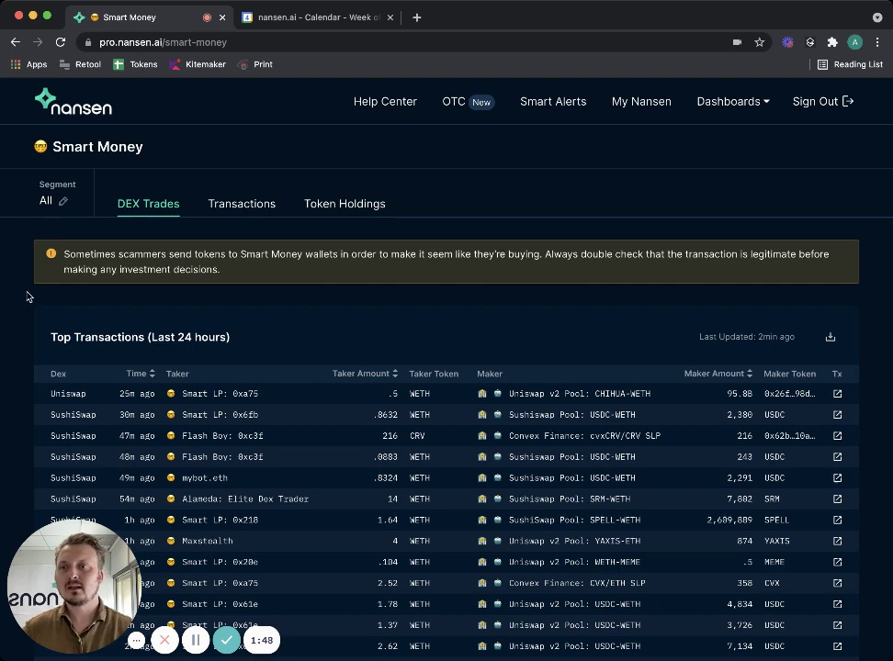
click(340, 210)
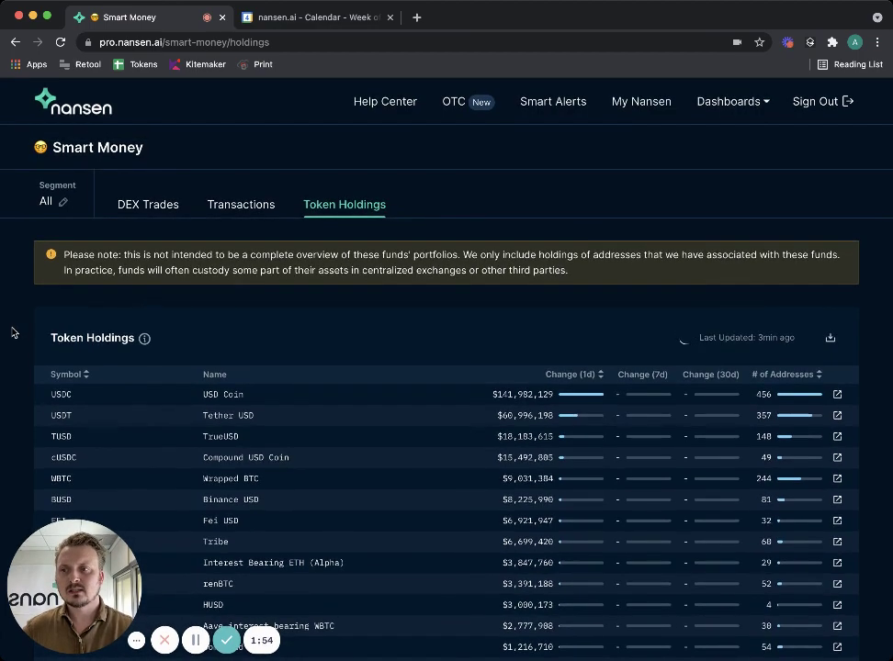
scroll(13, 333, down, 3)
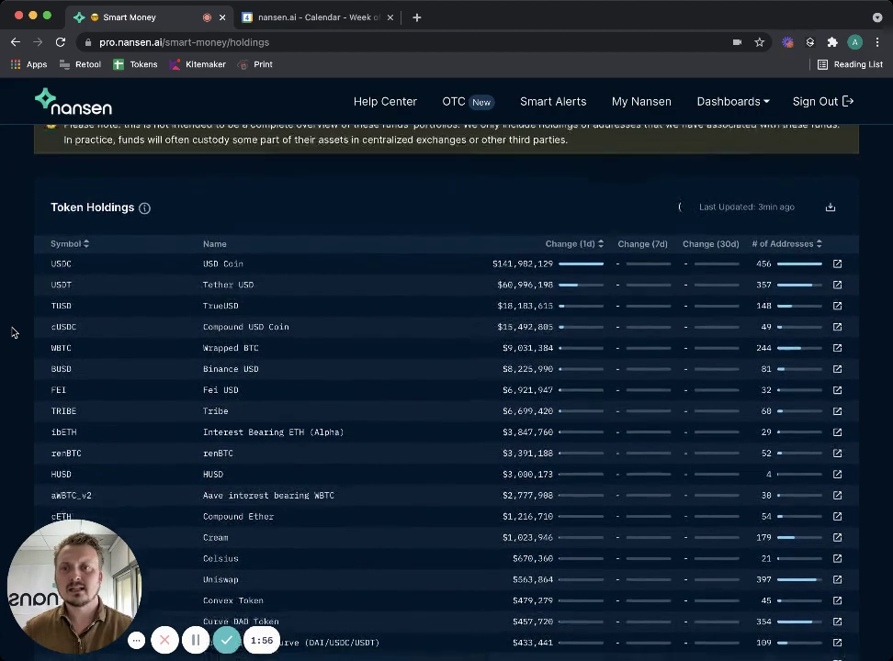
scroll(13, 333, down, 1)
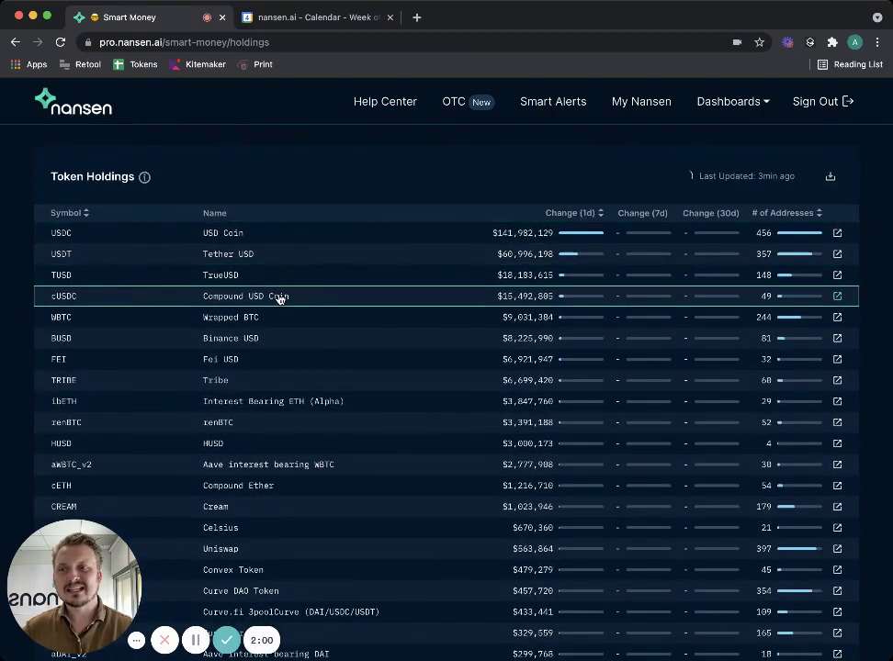
scroll(5, 308, down, 2)
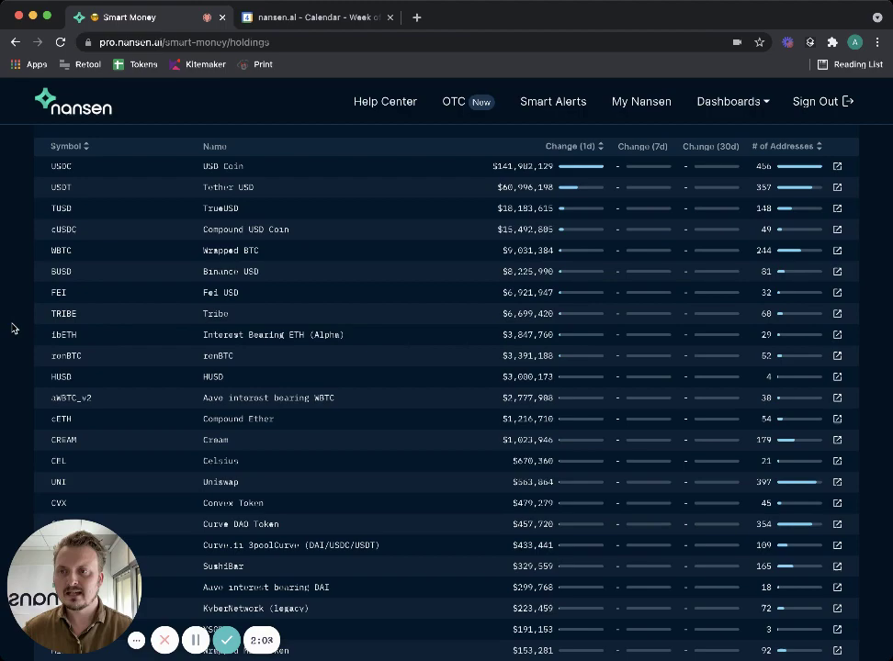
scroll(13, 328, down, 3)
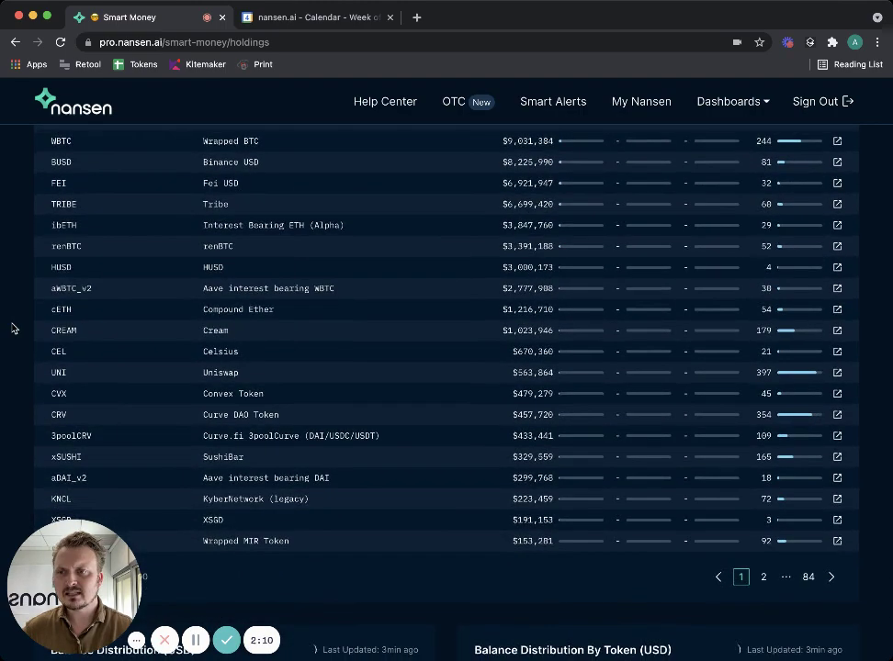
scroll(385, 464, up, 1)
scroll(385, 464, down, 1)
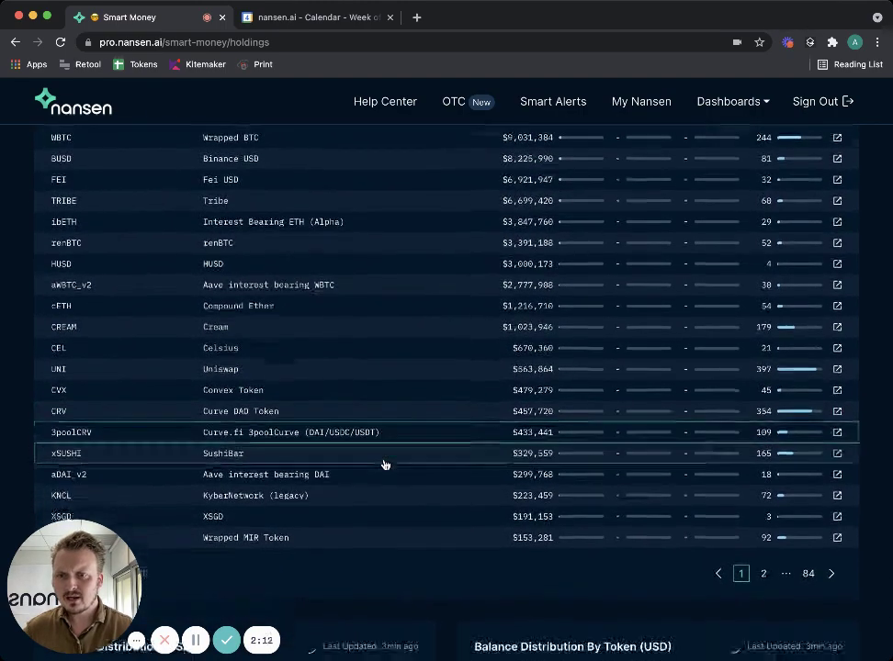
- Show the second page of token holdings and open Token God Mode for SPELL
scroll(385, 464, down, 1)
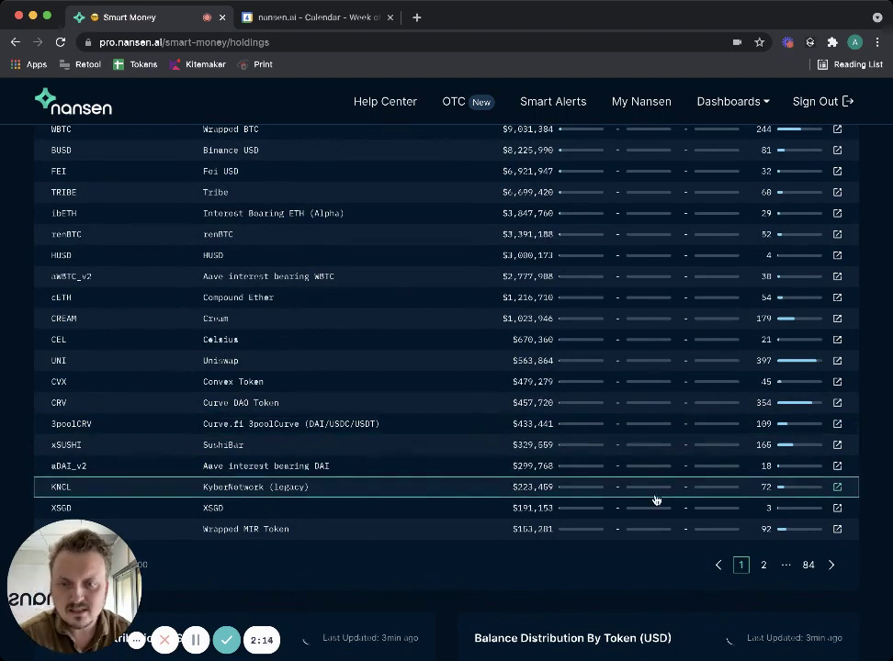
click(832, 565)
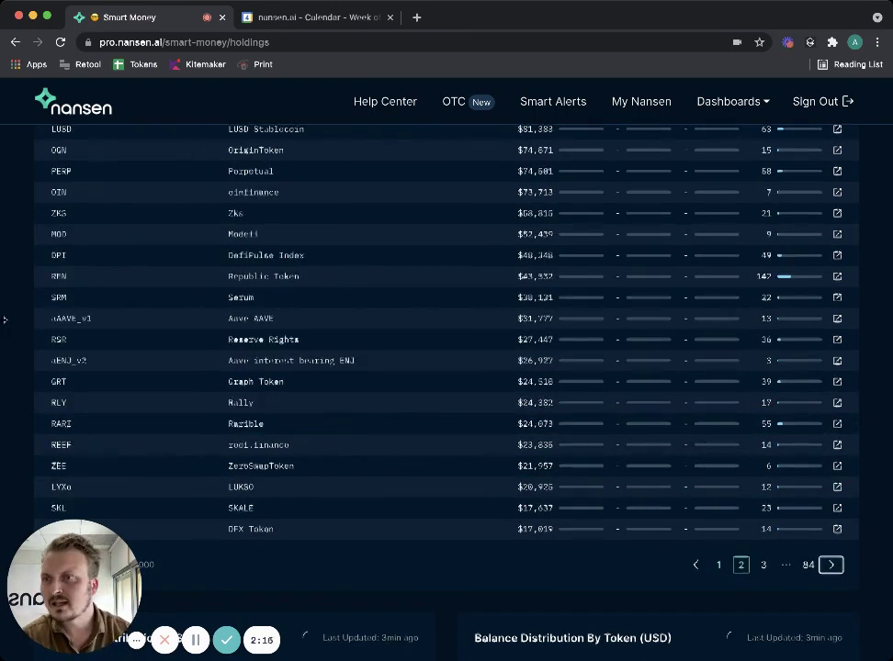
scroll(7, 322, up, 3)
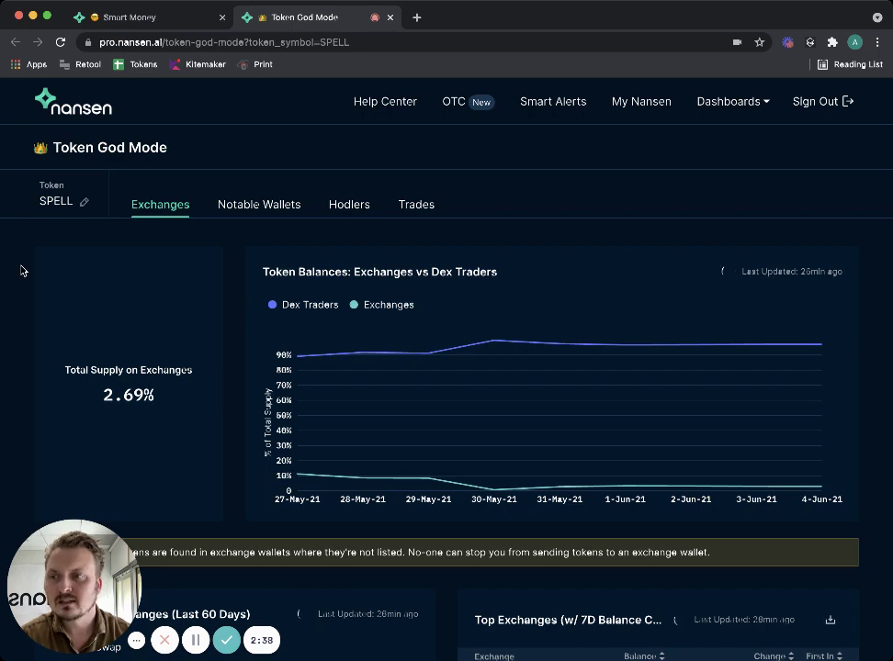
- Examine SPELL's exchange data: token balances of exchanges versus DEX traders, tokens on exchanges and top exchanges
scroll(23, 271, down, 1)
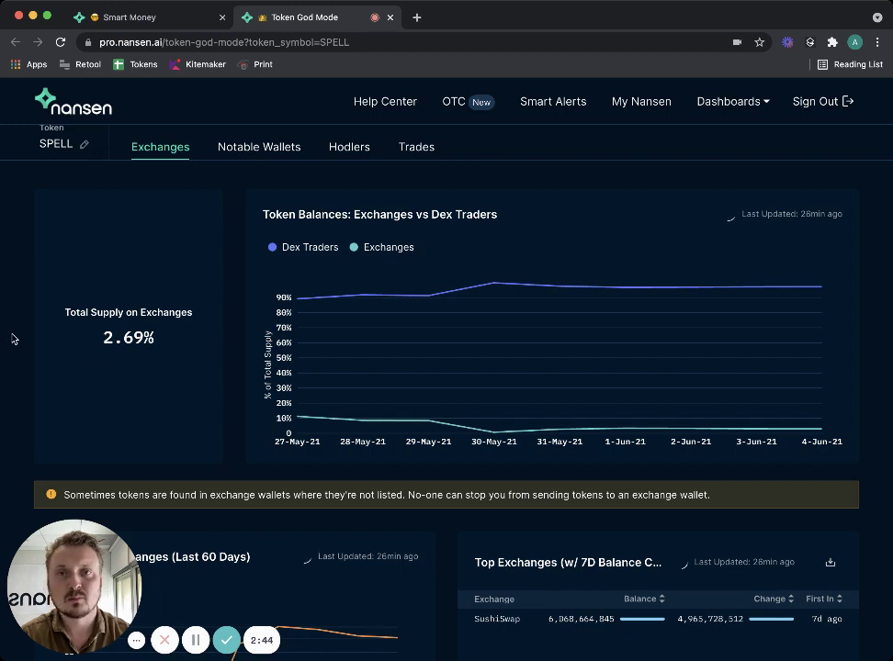
scroll(13, 339, down, 1)
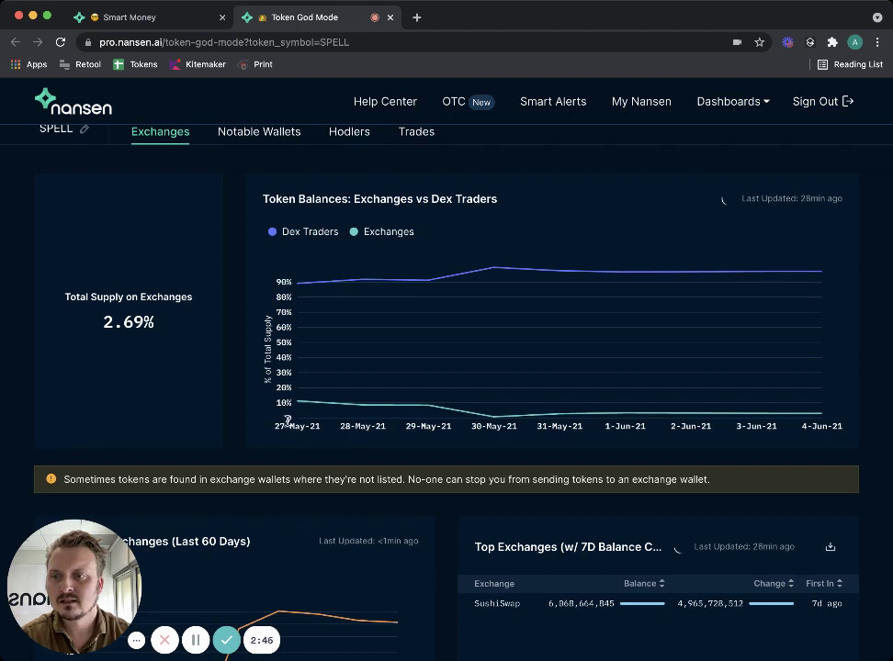
mouse_move(299, 409)
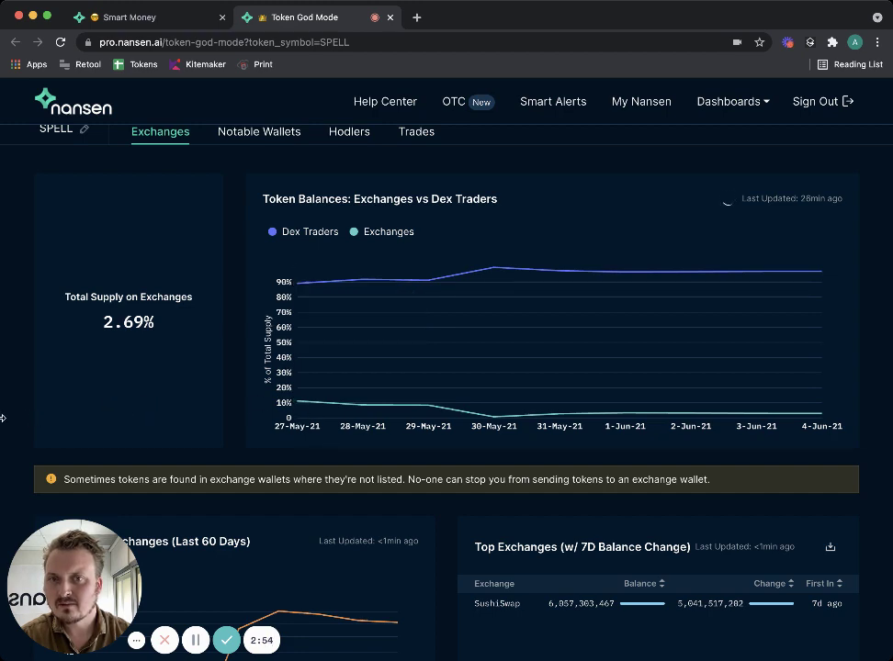
scroll(4, 415, down, 3)
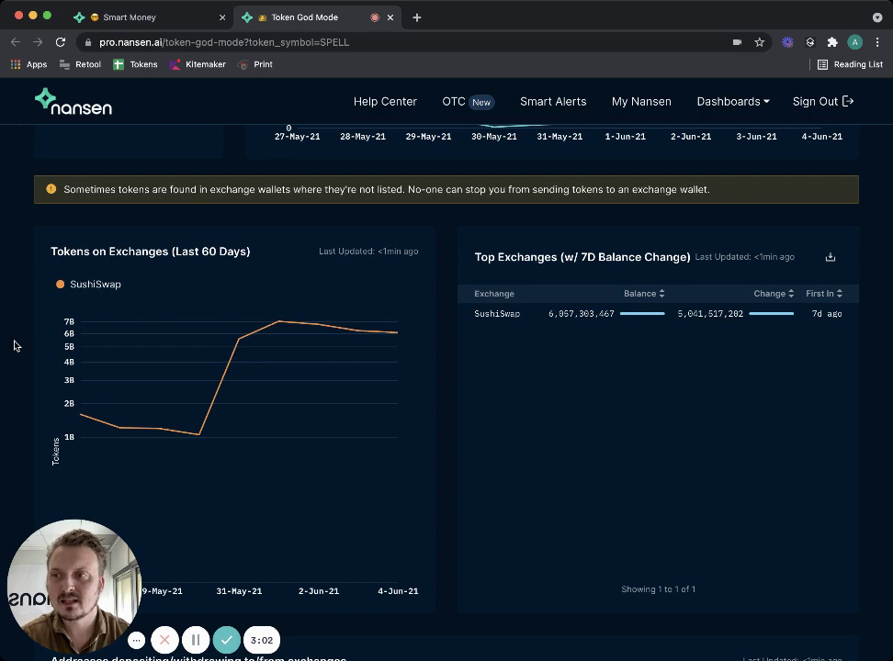
scroll(13, 345, down, 4)
scroll(14, 345, up, 3)
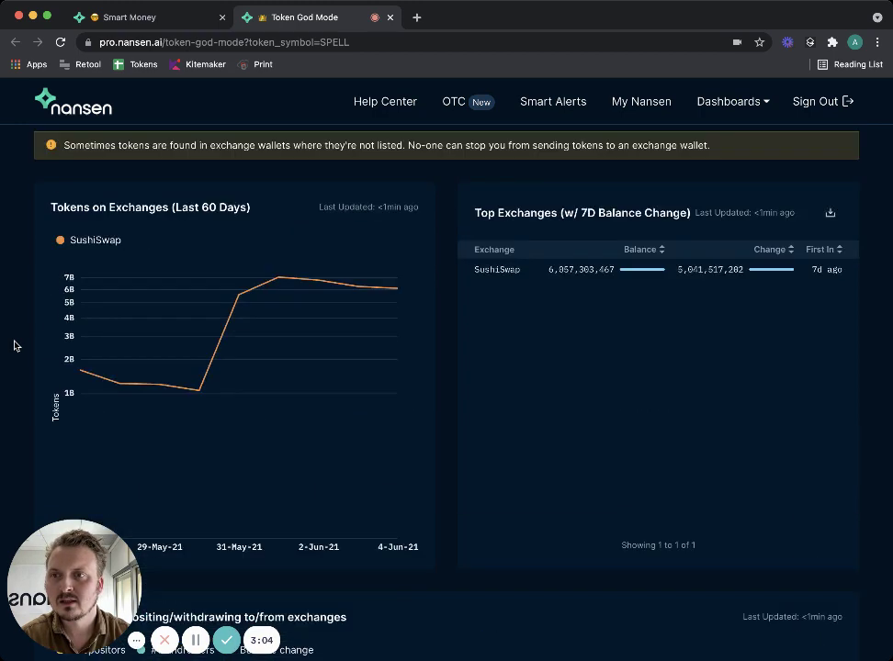
scroll(13, 346, up, 5)
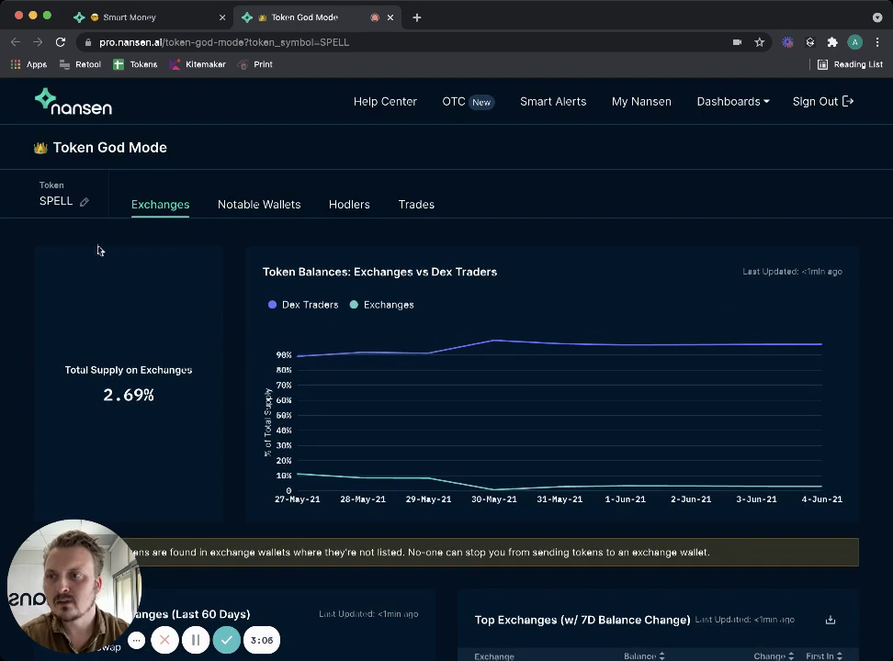
- Open SPELL's notable wallets and sort the 7-day balance changes from largest increase down
click(264, 208)
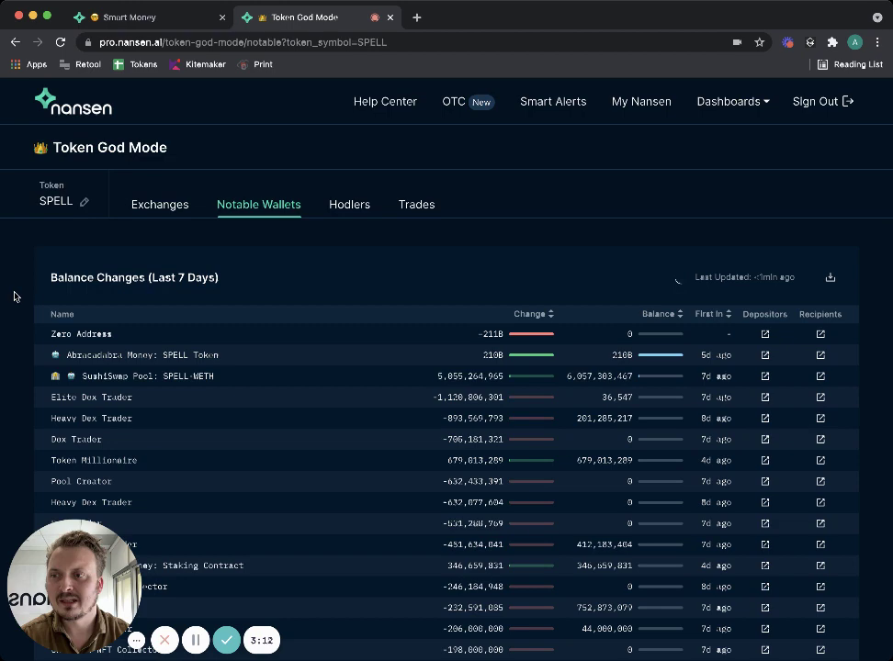
scroll(14, 296, down, 1)
scroll(14, 296, down, 1)
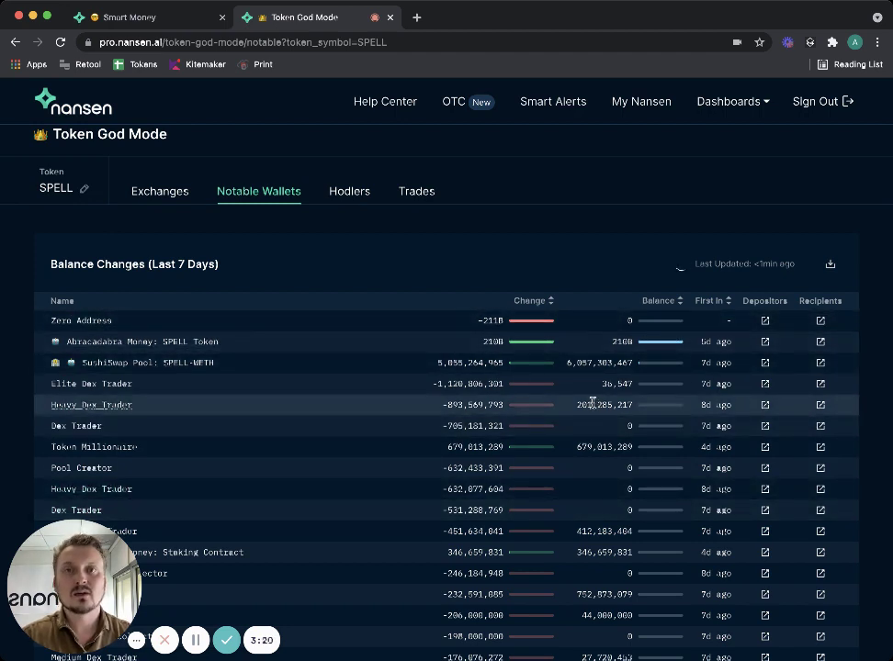
click(521, 303)
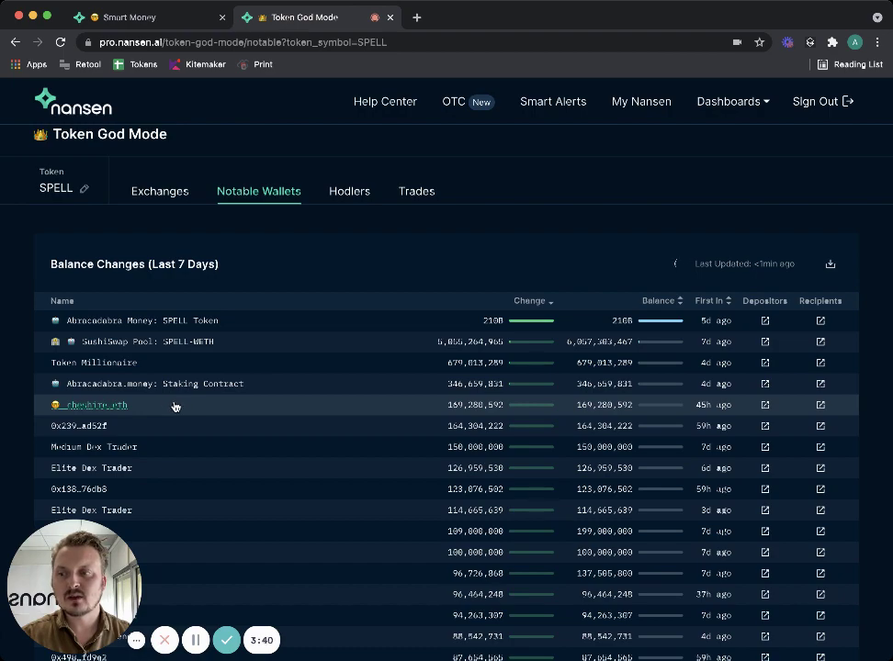
- Inspect the supplied SPELL amount in the YFI Whale's top transaction to the SushiSwap pool on Etherscan and close the transaction page
scroll(39, 429, down, 10)
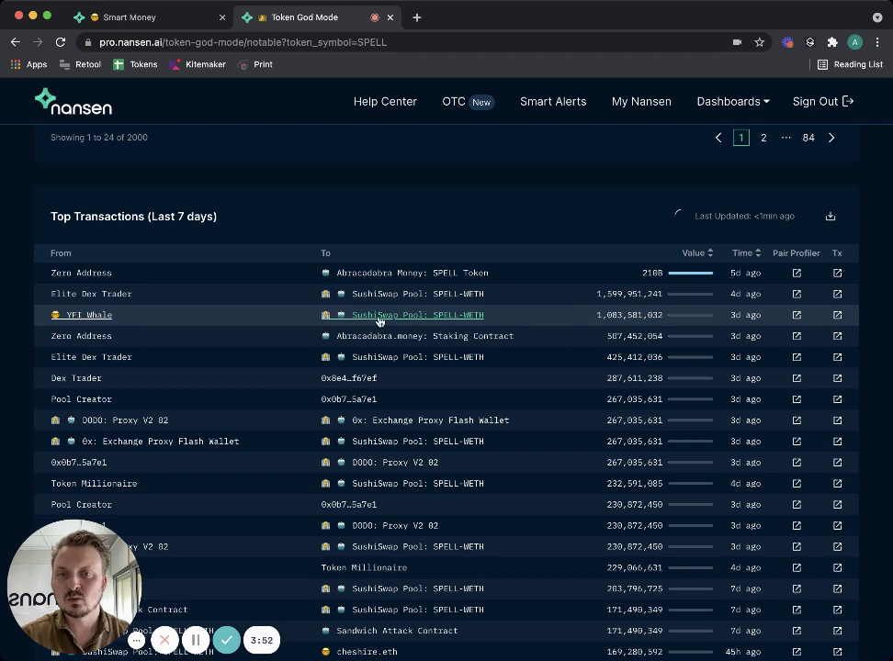
click(837, 317)
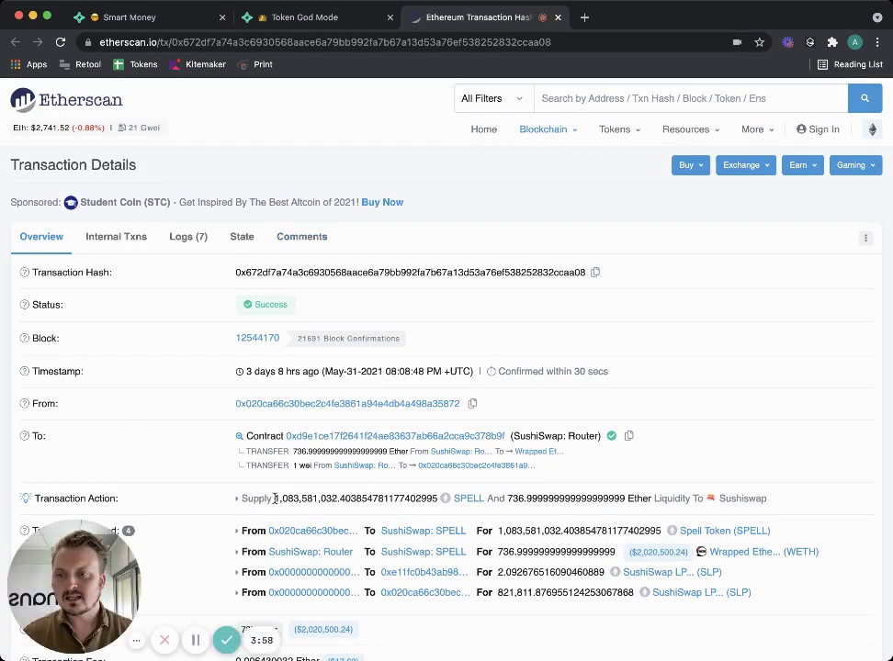
drag(274, 498, 342, 498)
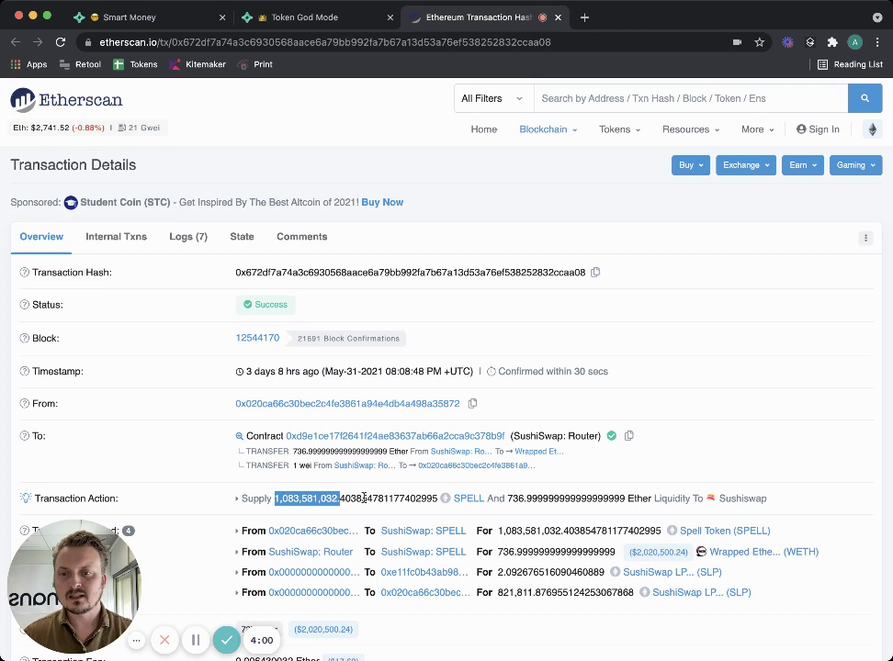
click(364, 498)
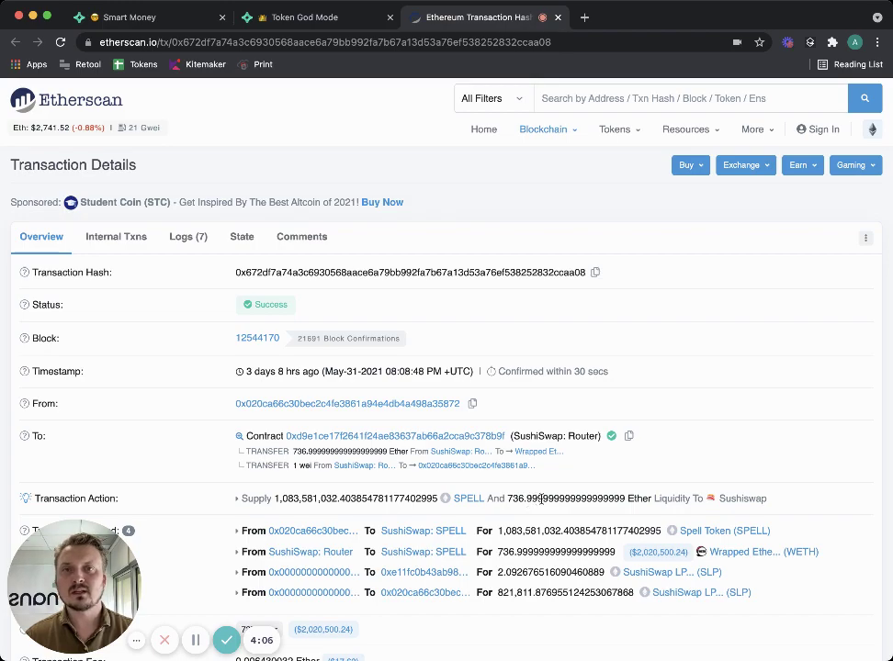
key(super+w)
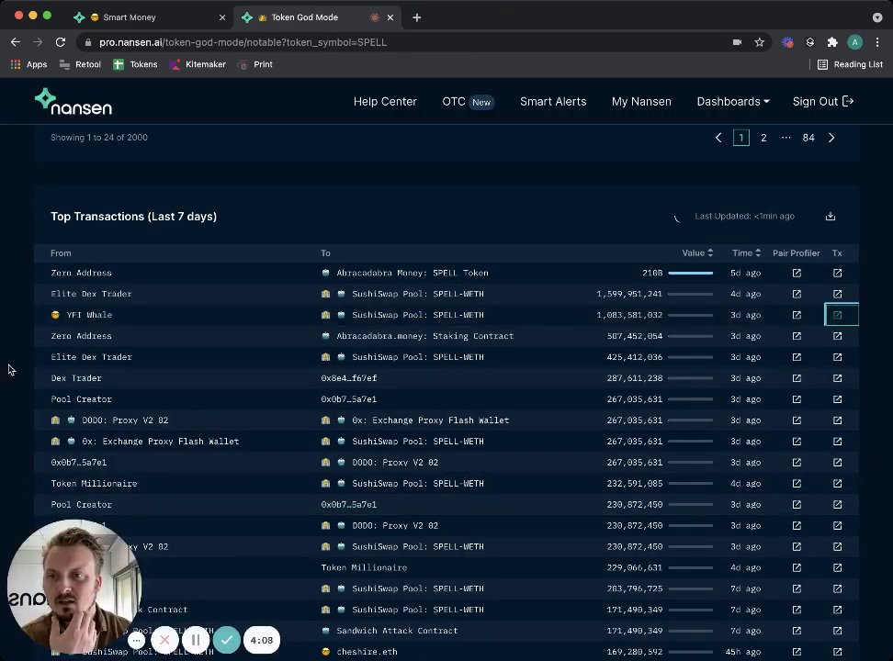
- From SPELL's top balances, open the top depositors of the SushiSwap Pool: SPELL-WETH
scroll(8, 369, down, 10)
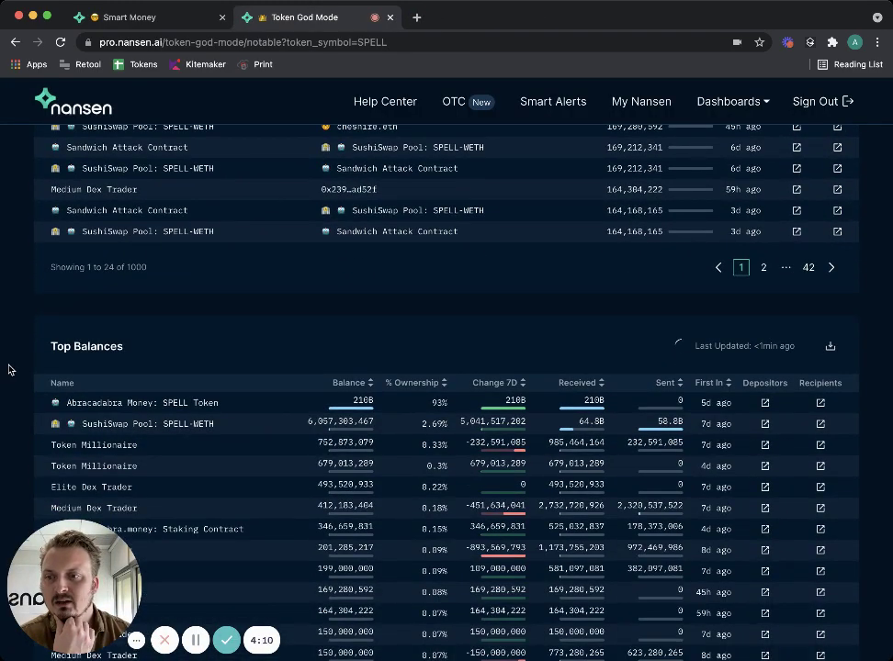
scroll(8, 369, down, 3)
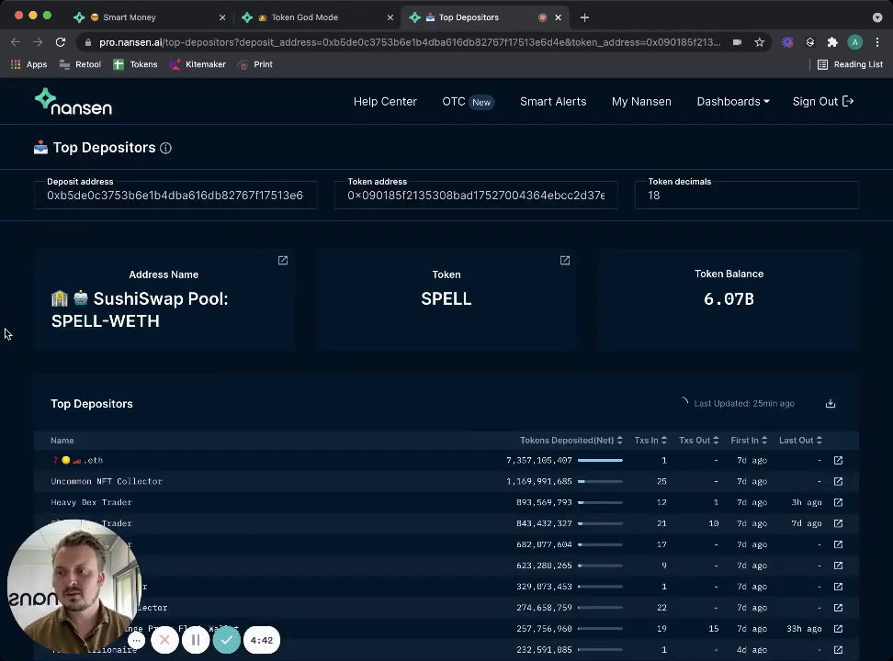
- Compare the largest depositor's net SPELL deposit with the SushiSwap pool's token balance
scroll(5, 333, down, 1)
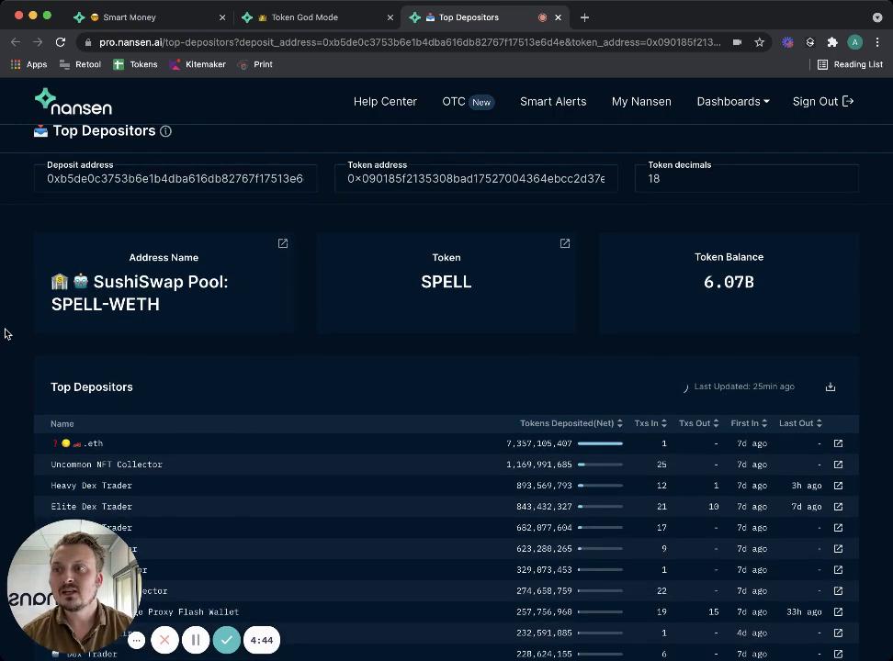
scroll(5, 333, down, 5)
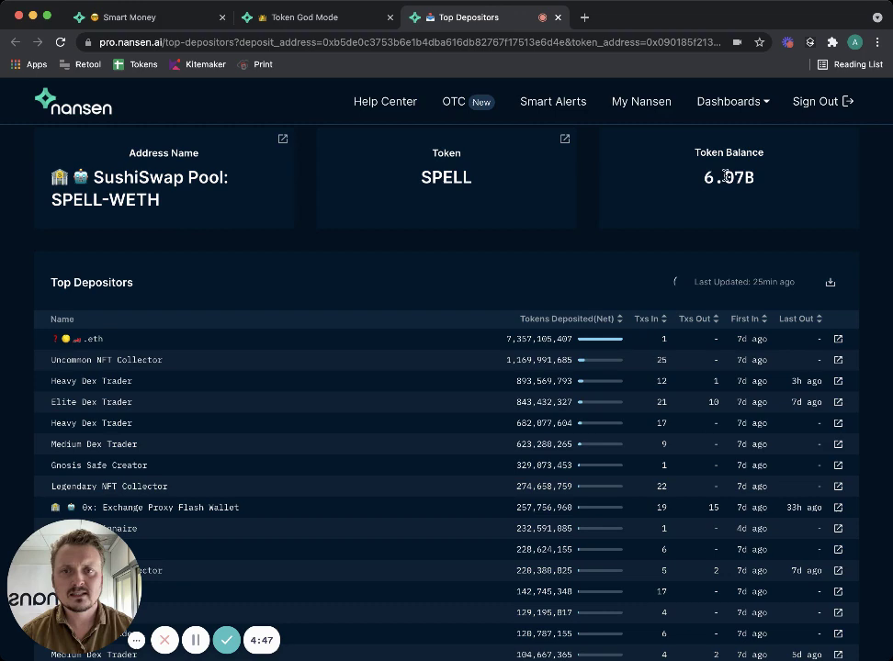
scroll(5, 211, down, 3)
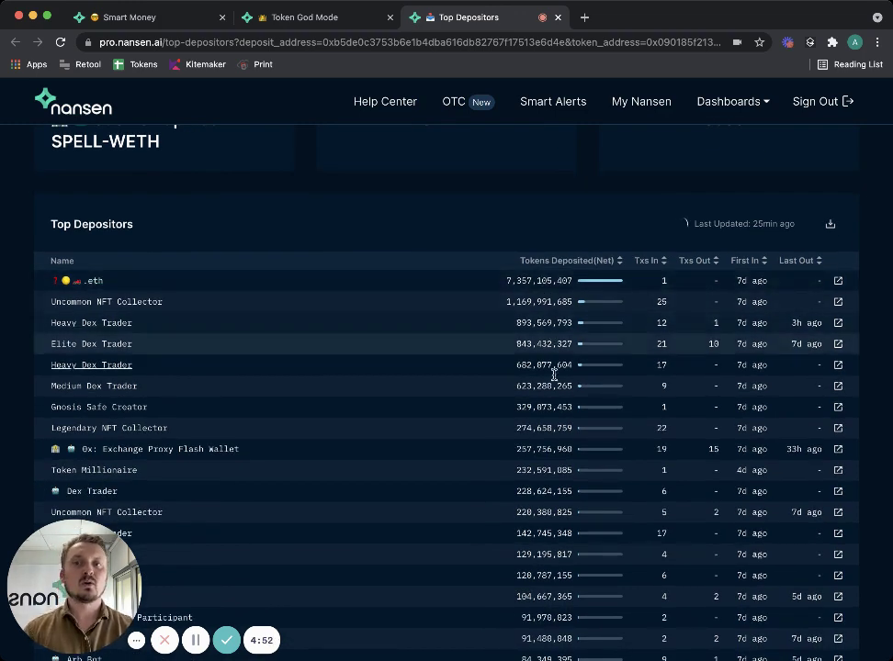
scroll(552, 282, down, 3)
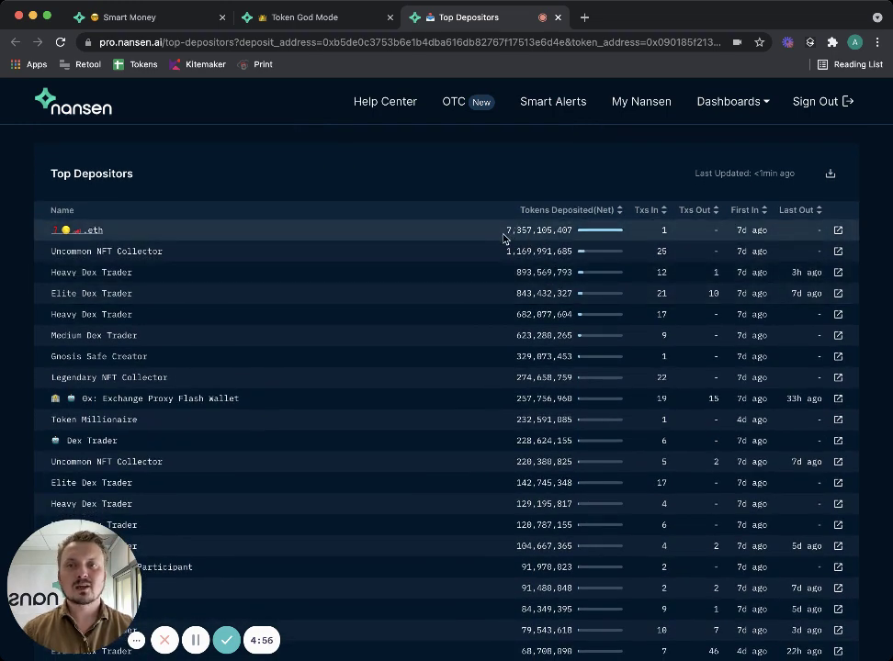
drag(506, 234, 622, 238)
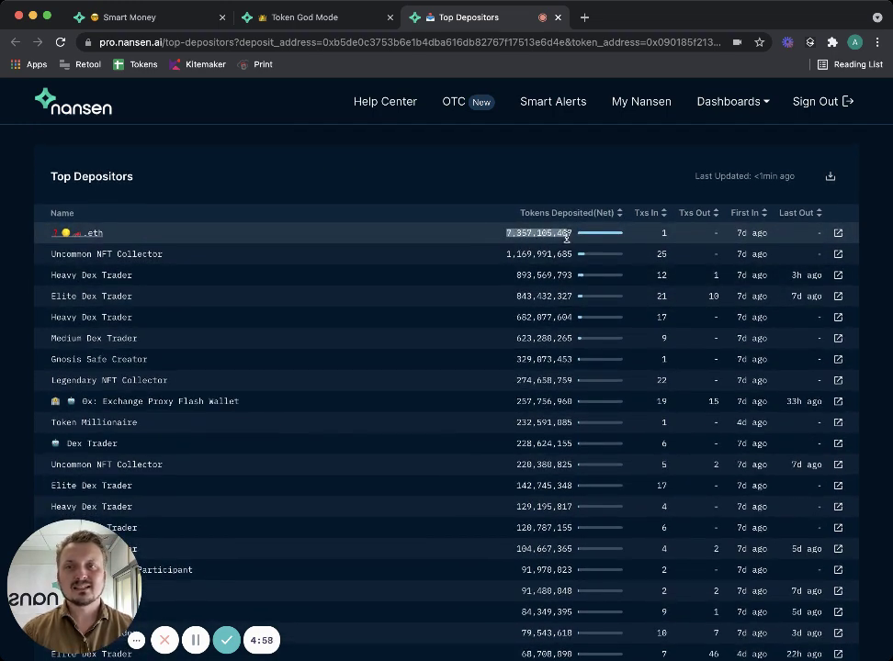
scroll(529, 240, up, 3)
scroll(529, 240, up, 3)
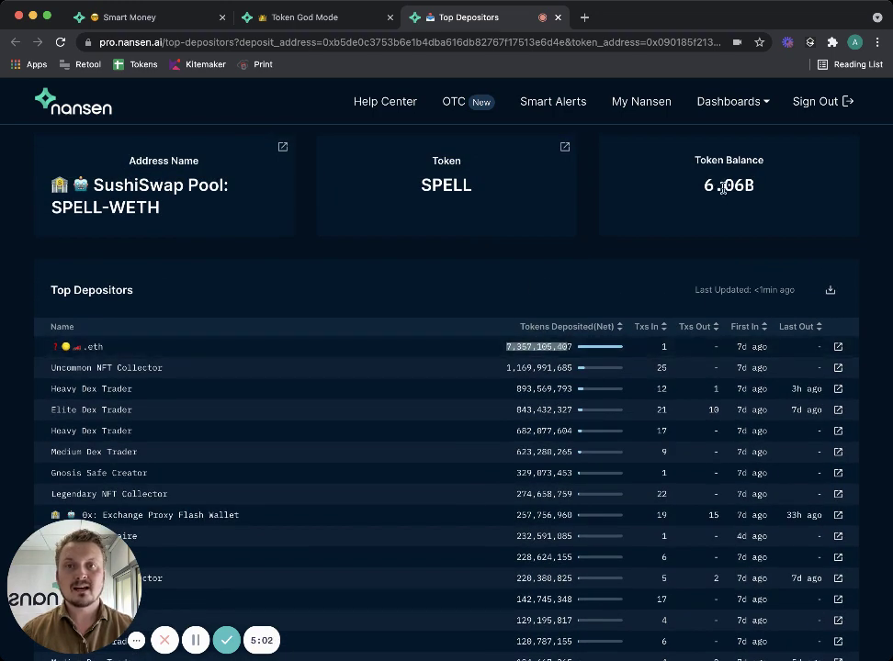
click(537, 343)
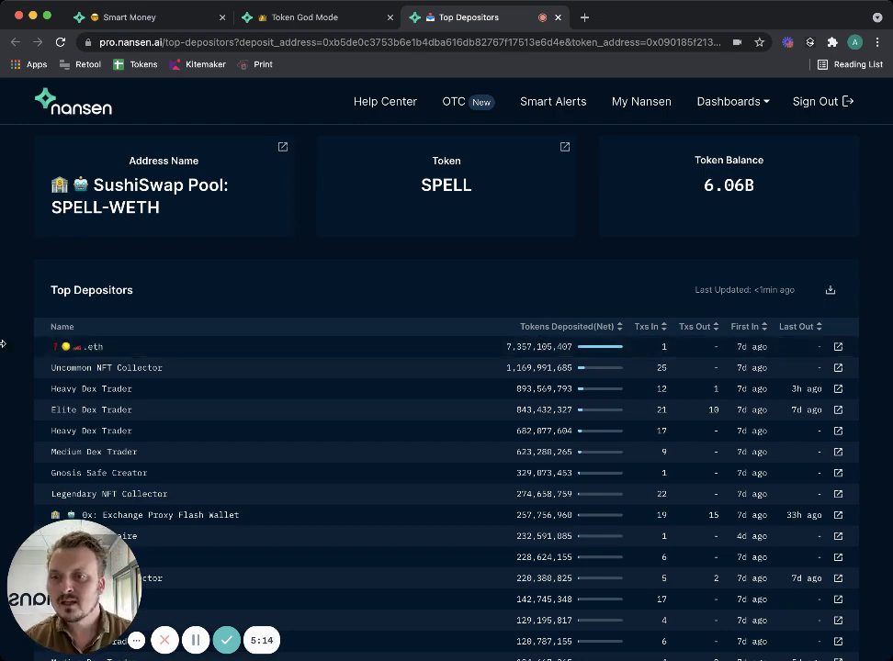
- Open the Wallet Profiler for Token for the SPELL-WETH pool's largest depositor
scroll(3, 343, down, 2)
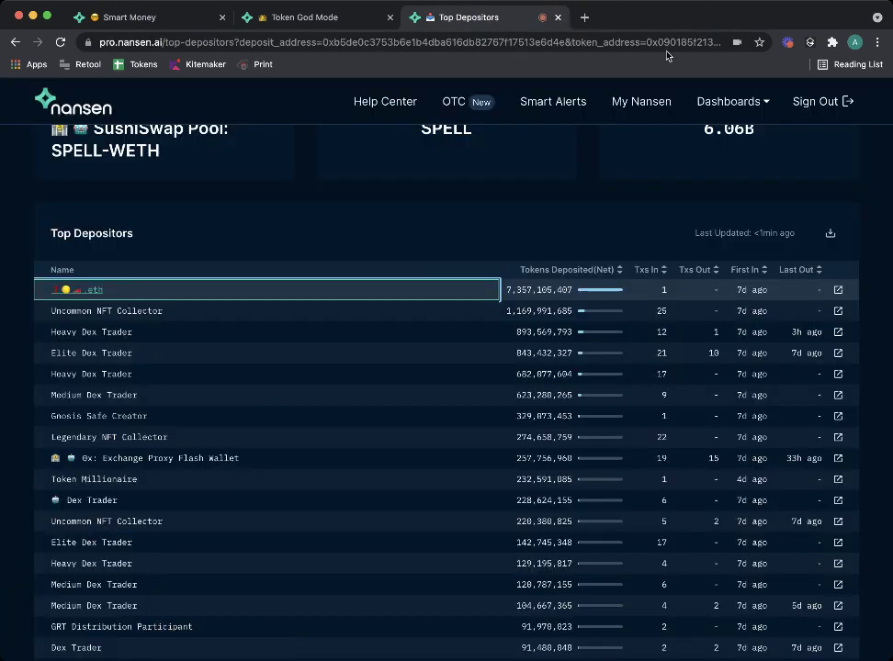
click(836, 291)
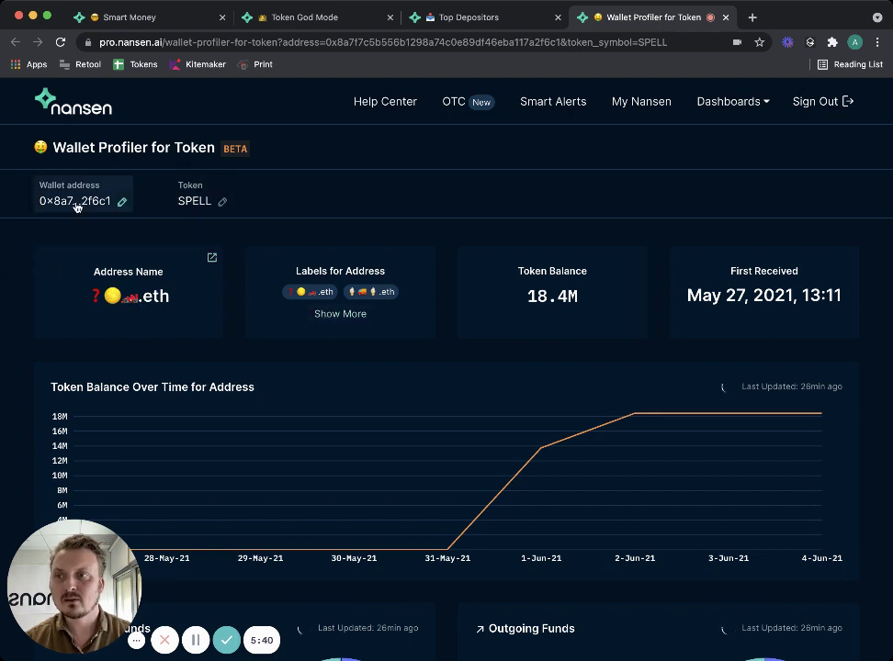
- Check the depositor's wallet address and review the full list of labels attached to it
double_click(442, 43)
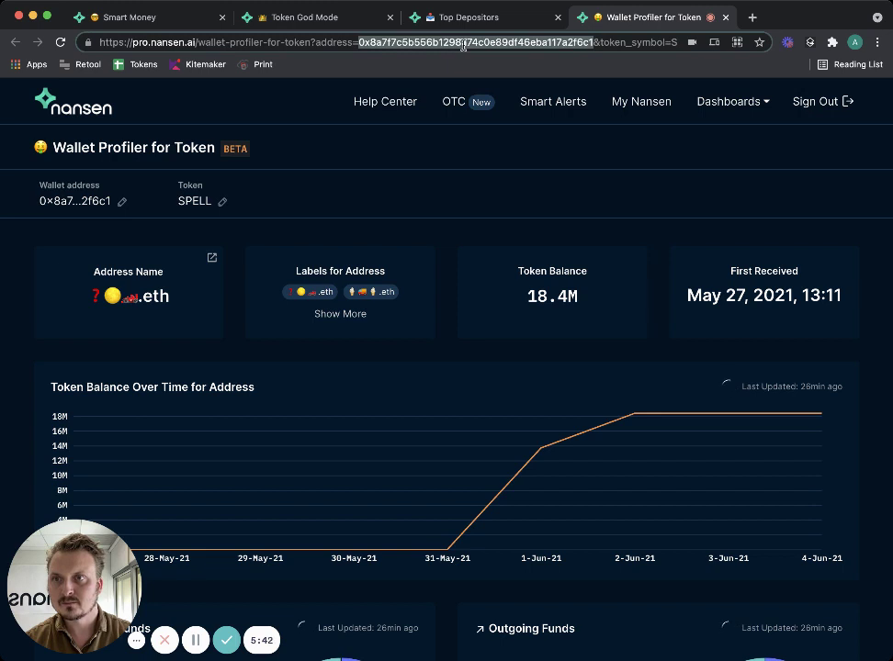
click(391, 240)
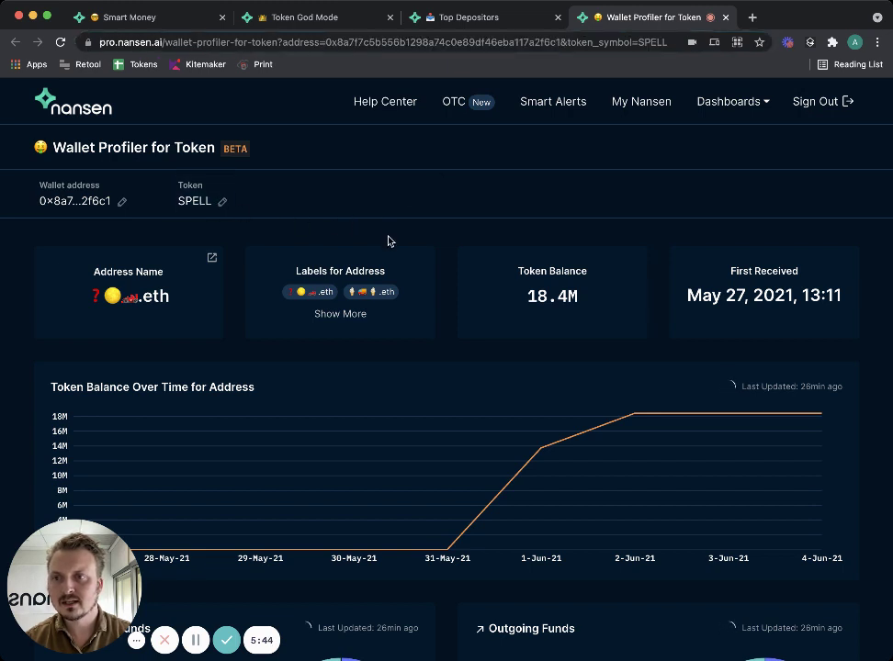
click(347, 316)
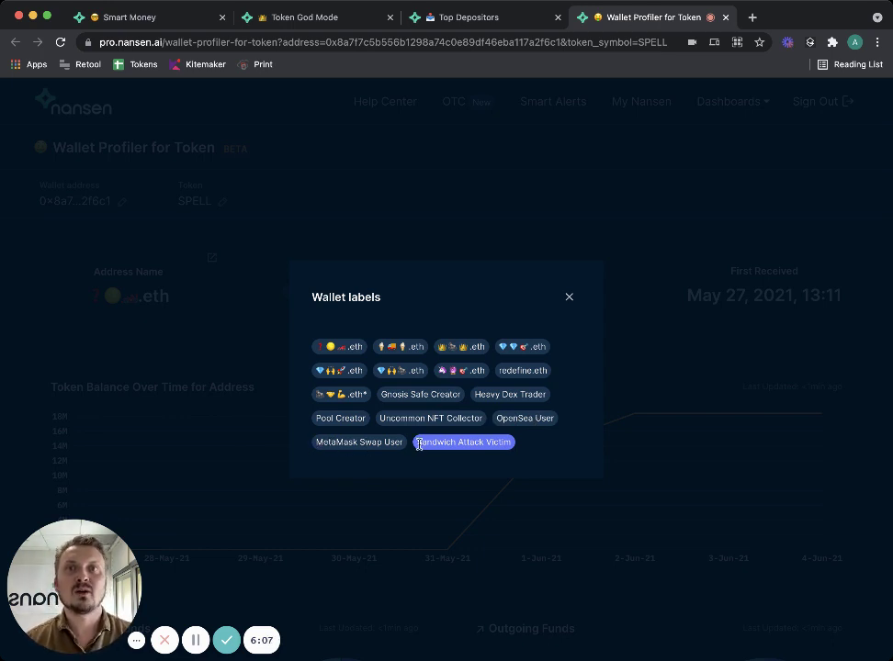
click(570, 298)
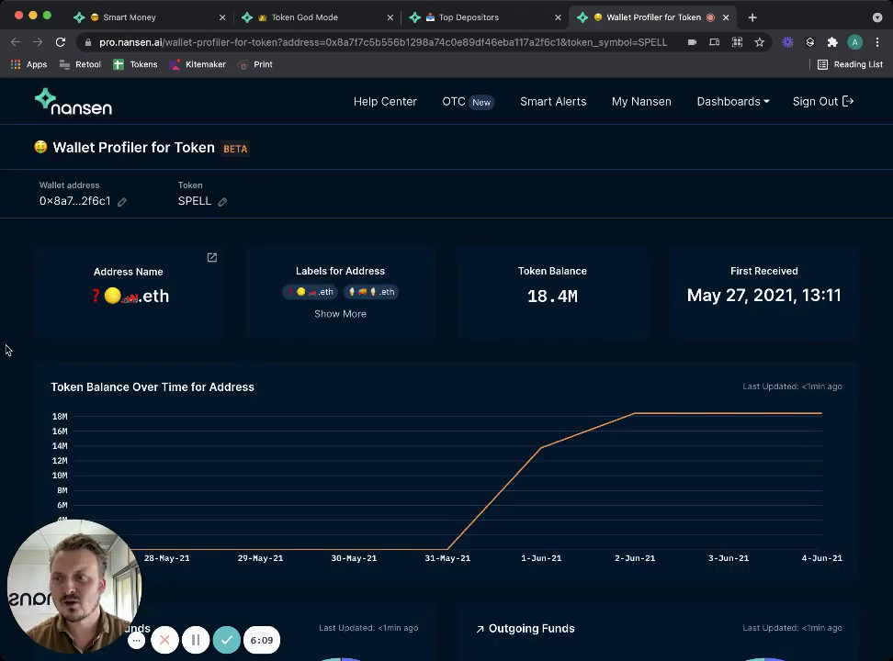
- Review the wallet's incoming and outgoing SPELL funds and its largest token transactions
scroll(13, 351, down, 5)
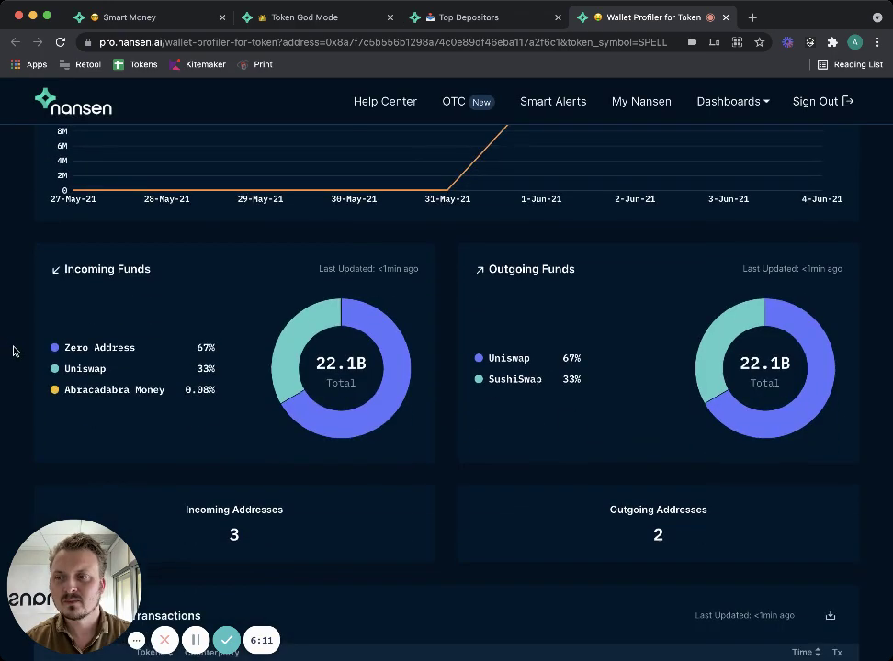
mouse_move(328, 387)
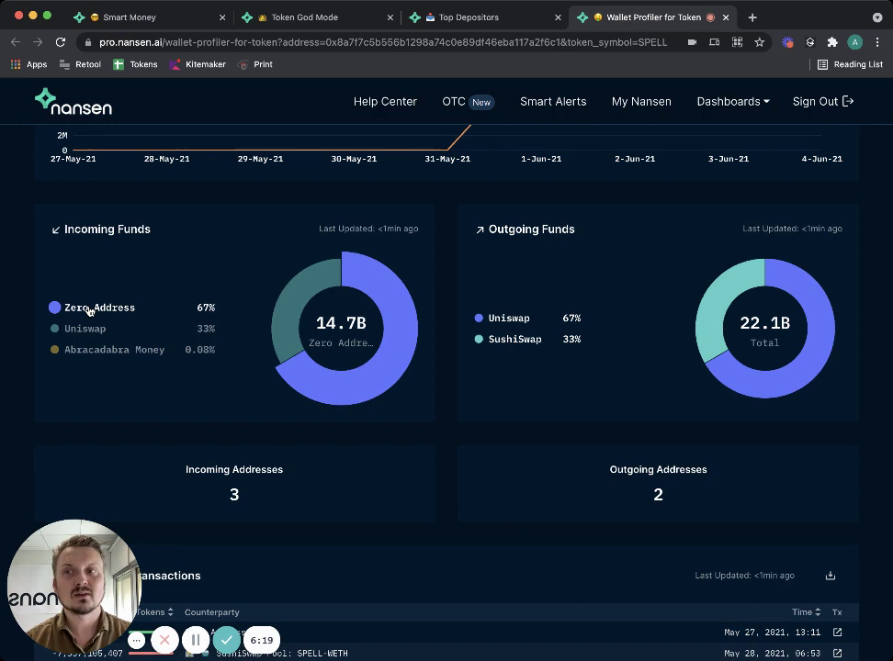
scroll(15, 318, down, 3)
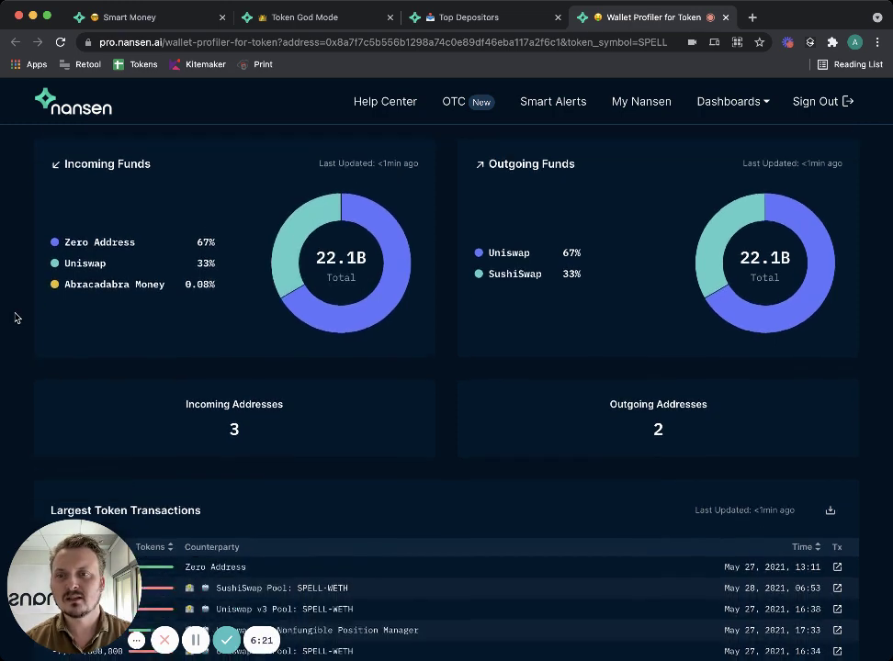
scroll(16, 322, down, 1)
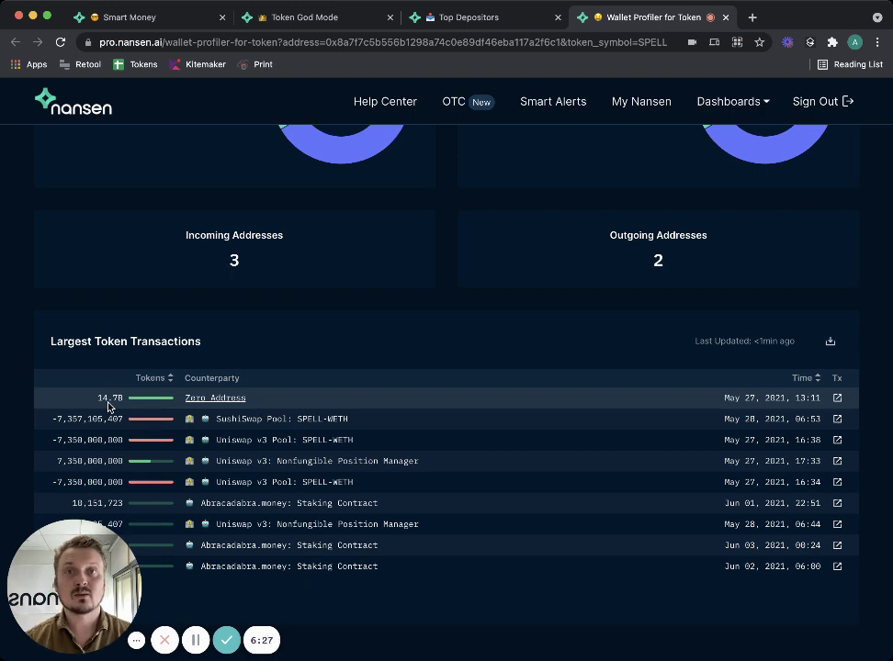
- Inspect the wallet's Zero Address and SushiSwap Pool: SPELL-WETH transactions on Etherscan, closing each transaction page
click(837, 398)
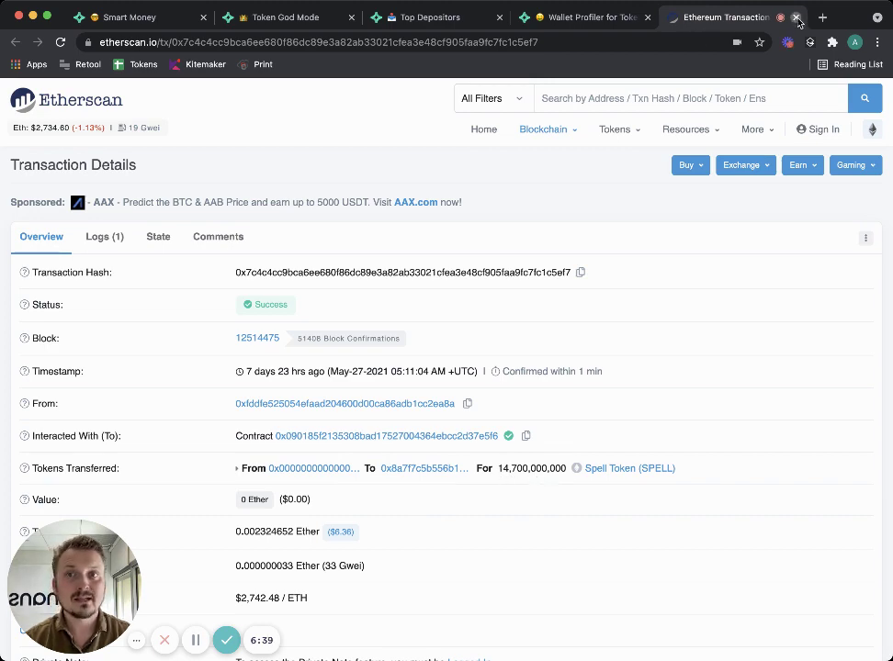
click(796, 17)
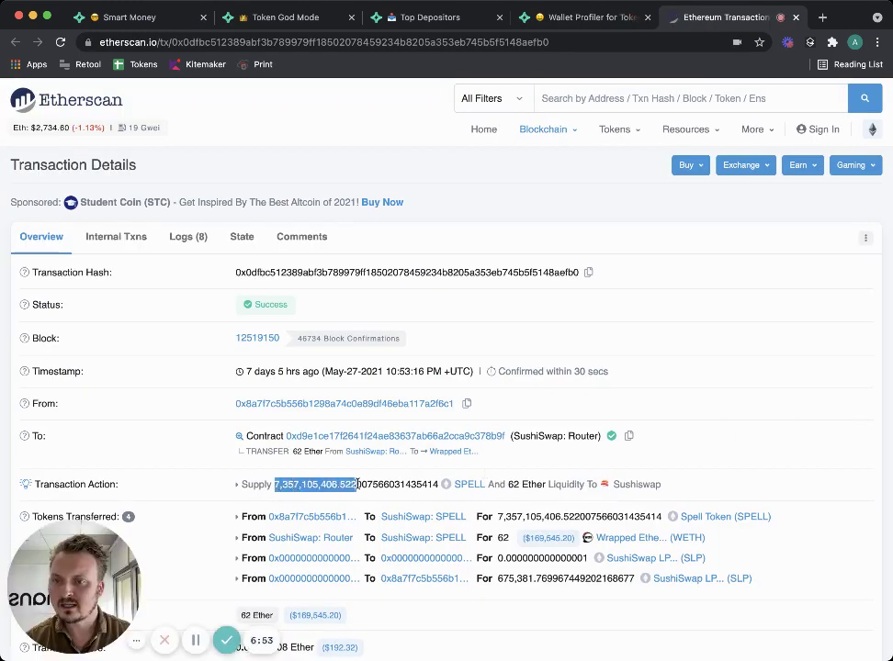
click(319, 485)
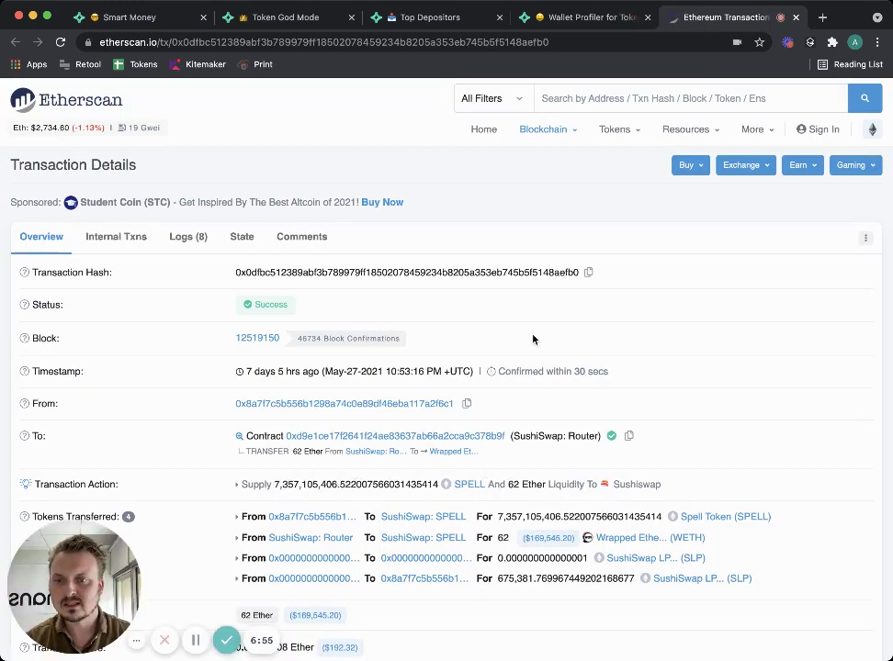
click(795, 17)
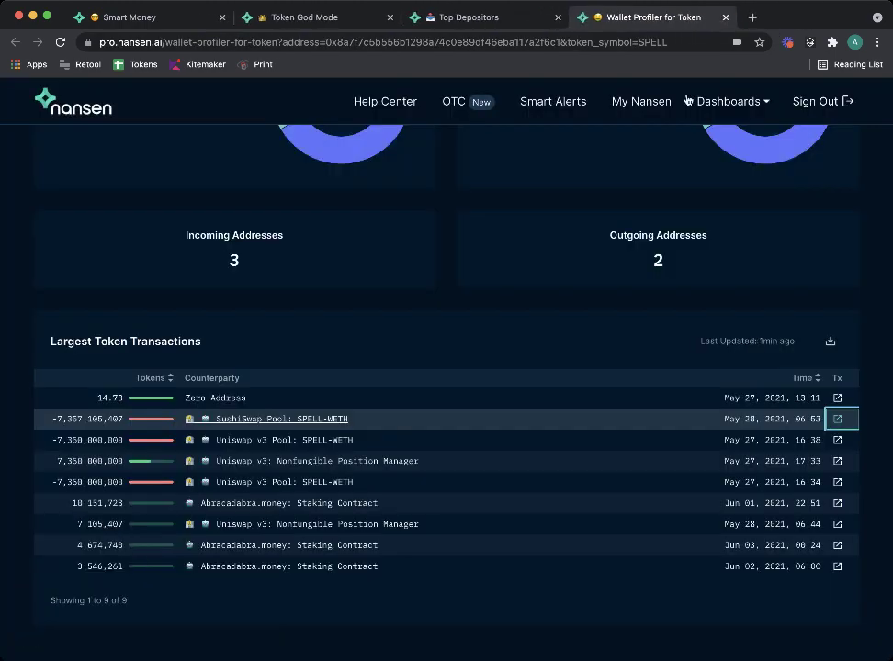
- Copy the depositor's wallet address from the page URL and load its data in the Wallet Profiler dashboard
scroll(6, 325, up, 10)
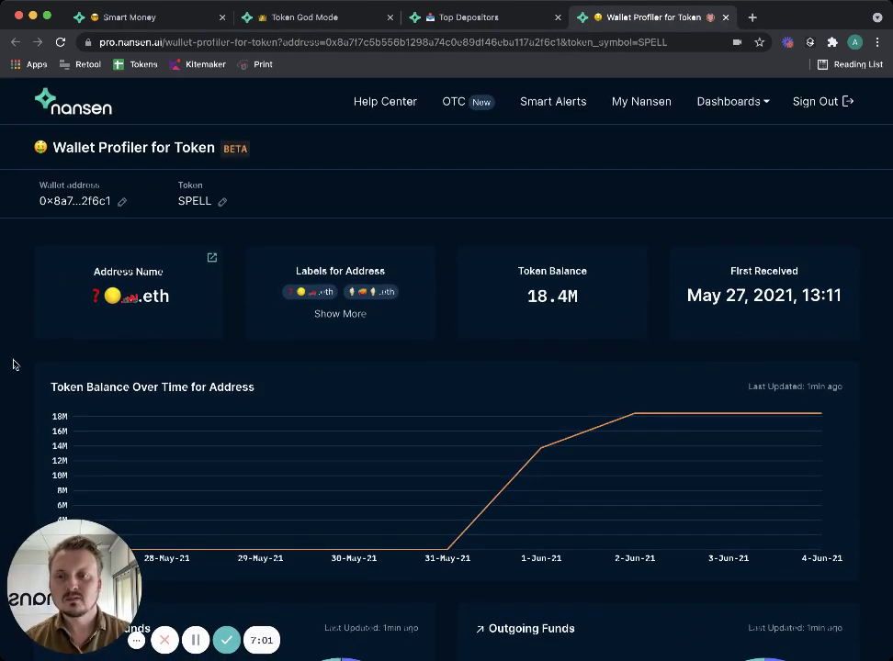
scroll(12, 363, down, 10)
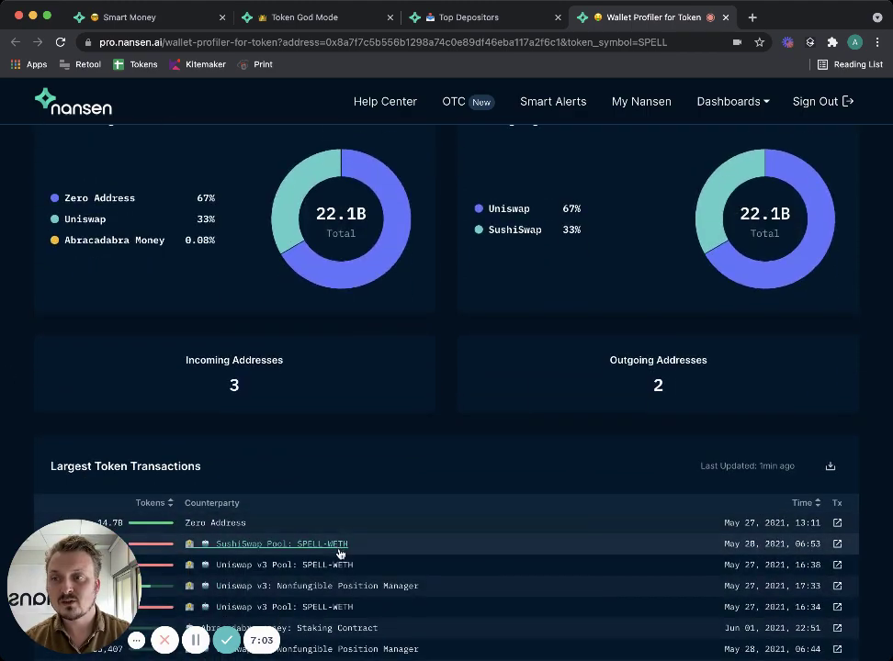
scroll(344, 385, up, 10)
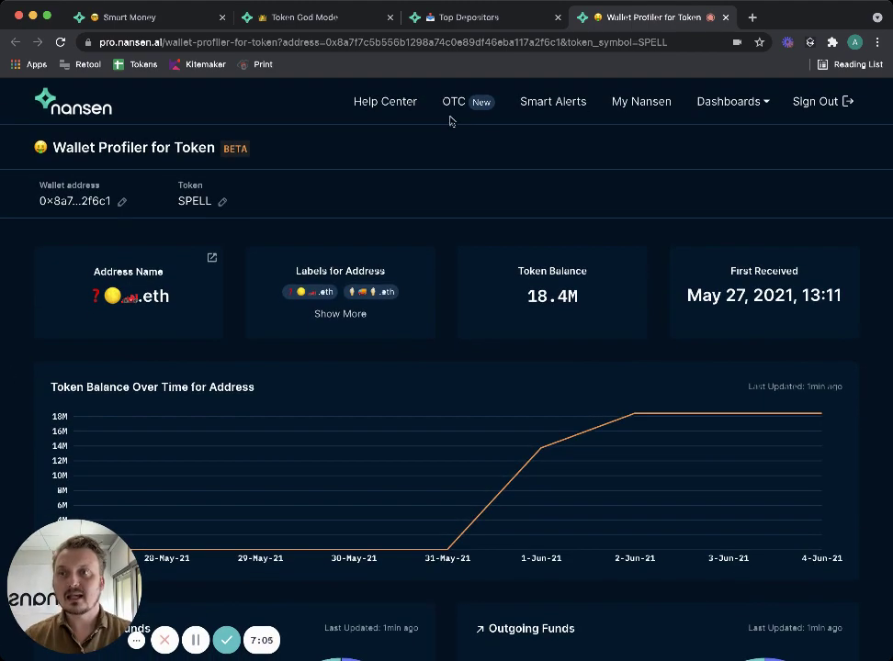
double_click(403, 42)
key(super+c)
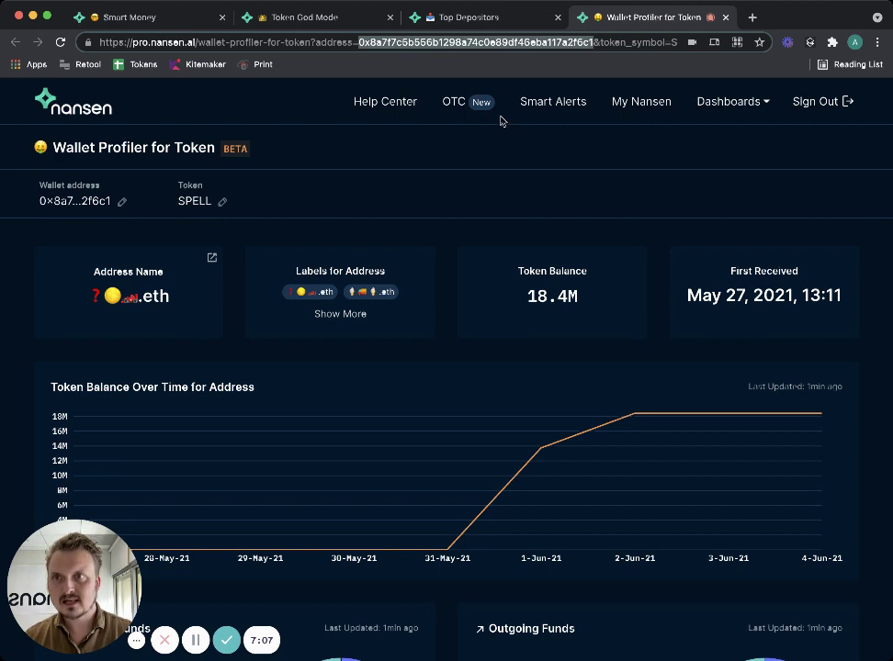
click(756, 102)
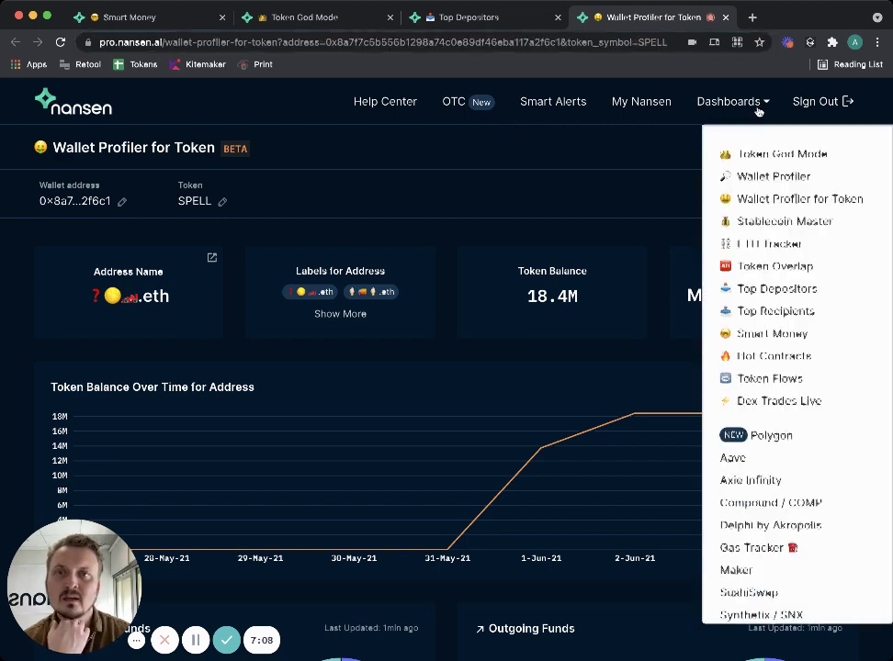
click(772, 177)
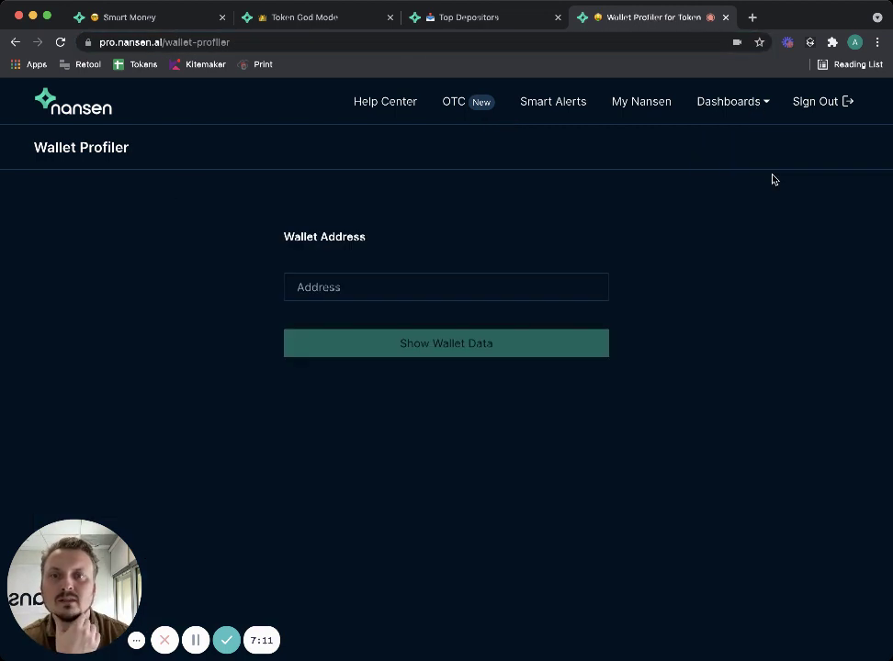
click(422, 289)
key(super+v)
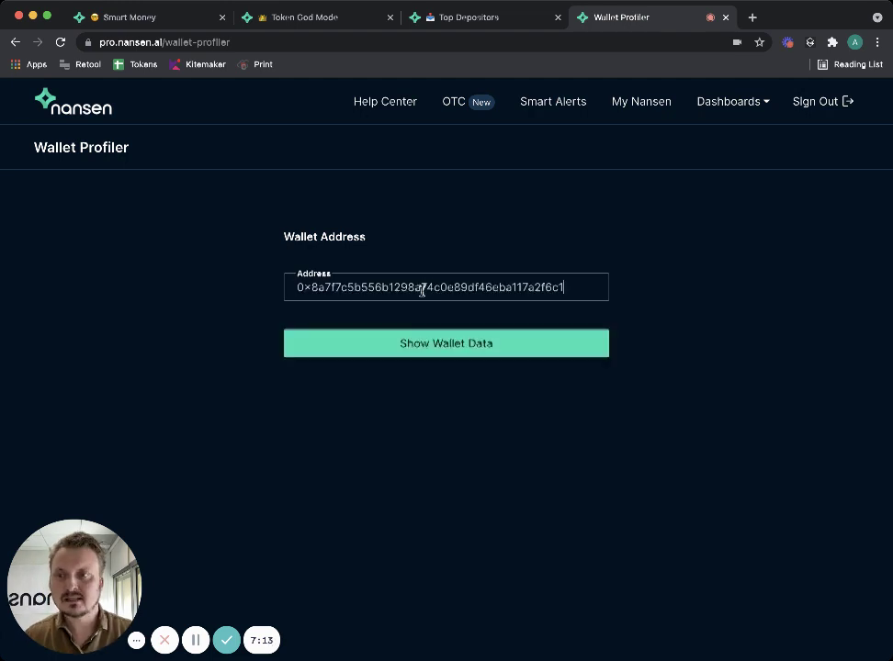
click(445, 346)
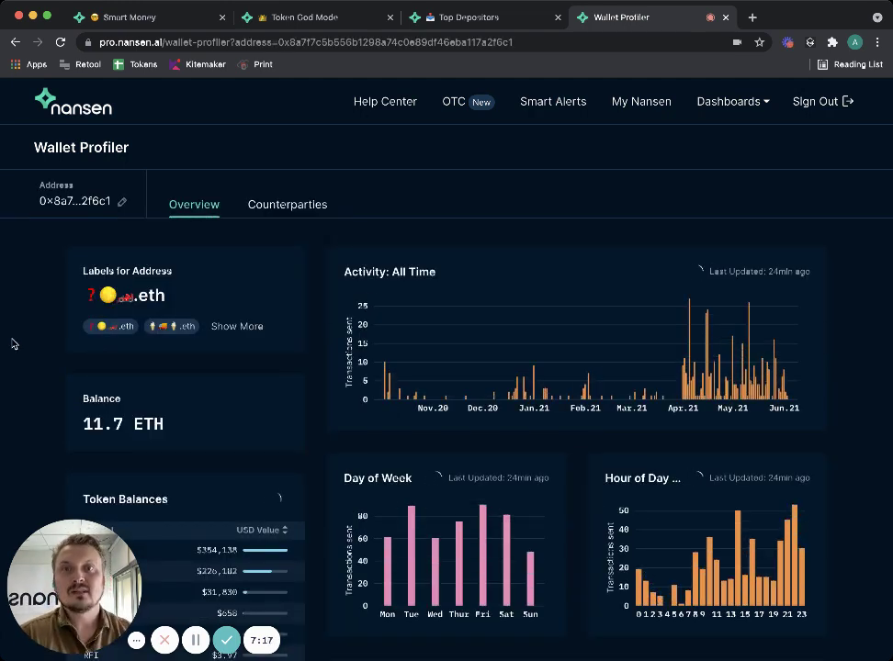
- Show all of the address's labels in the Wallet Profiler overview and close the list
scroll(14, 343, down, 1)
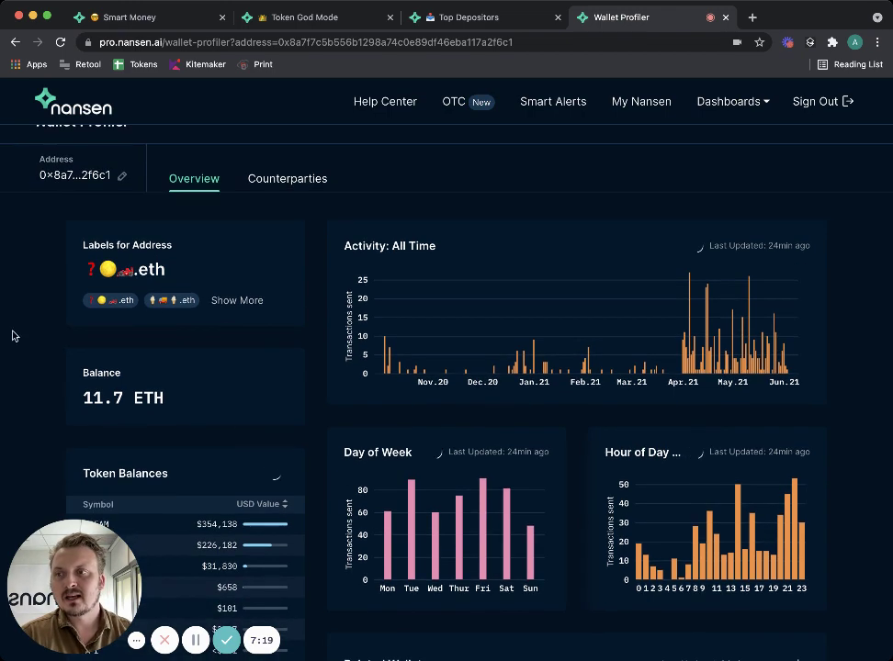
click(234, 303)
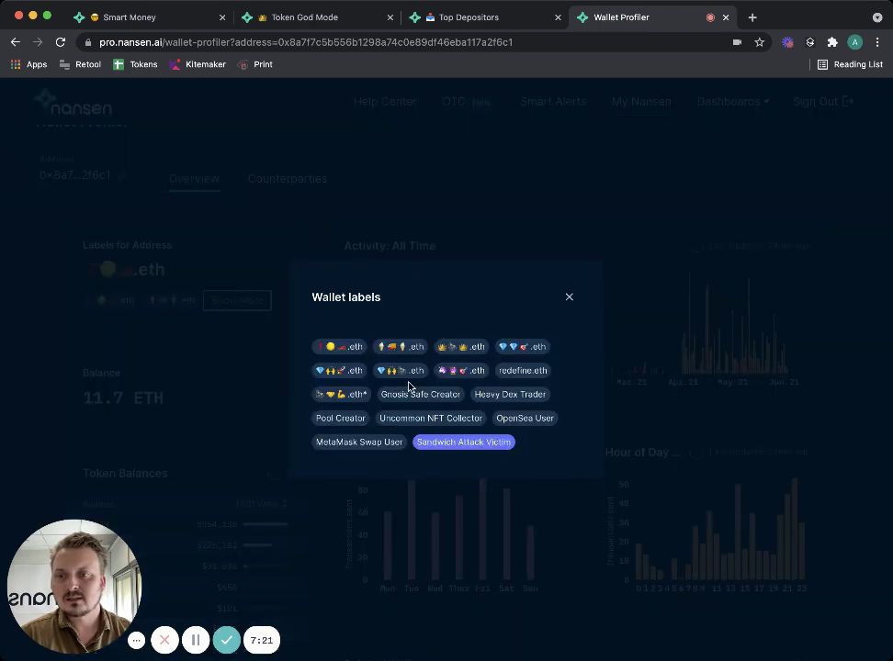
click(569, 297)
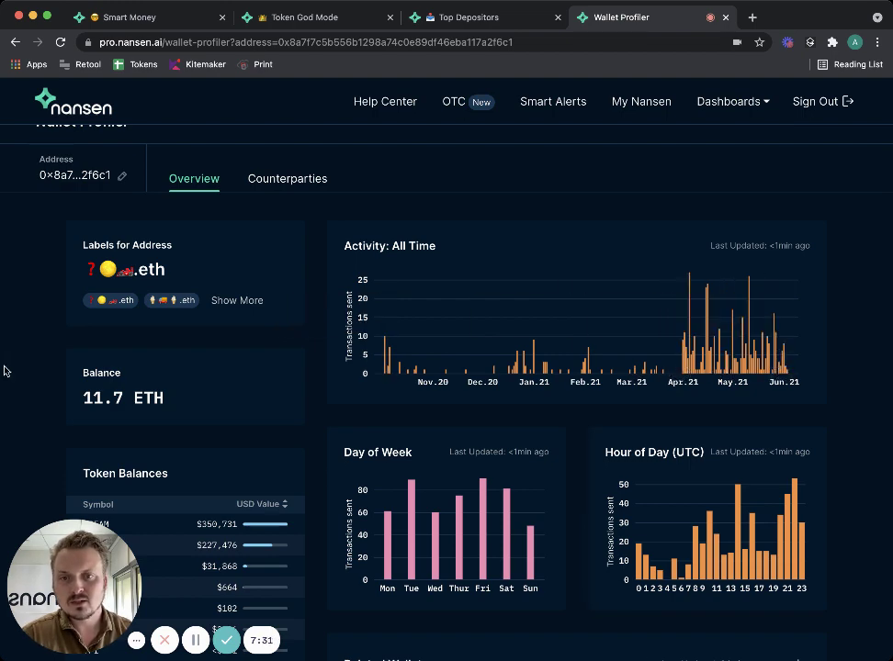
- Examine the wallet's token balances and both pages of its related wallets
scroll(5, 371, down, 1)
scroll(5, 371, down, 4)
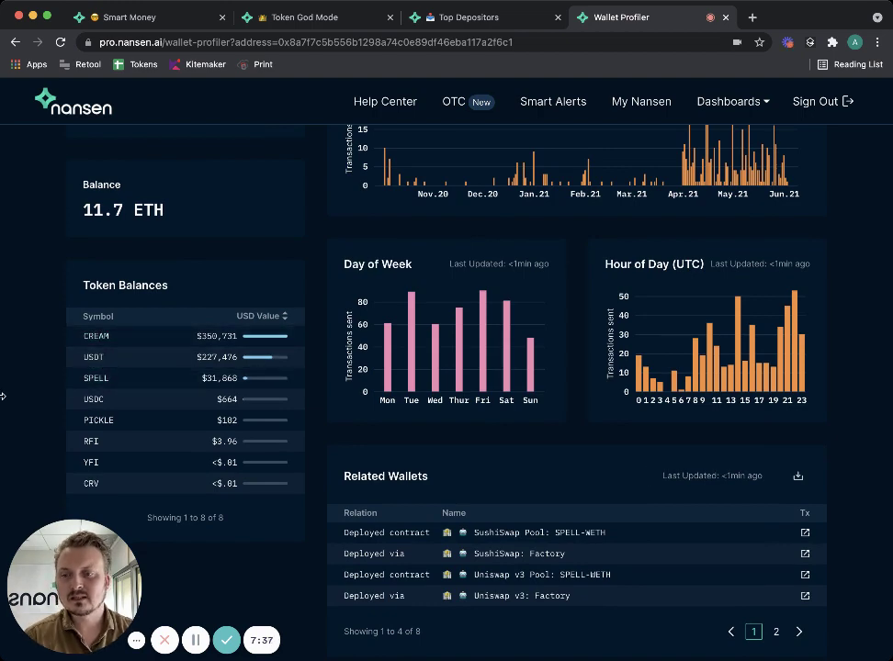
scroll(3, 393, down, 1)
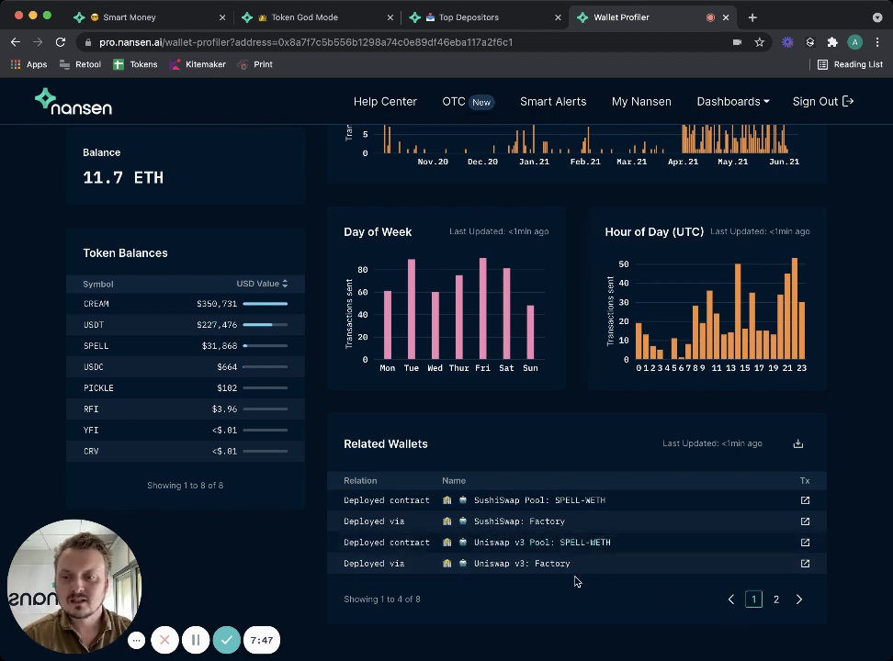
click(802, 603)
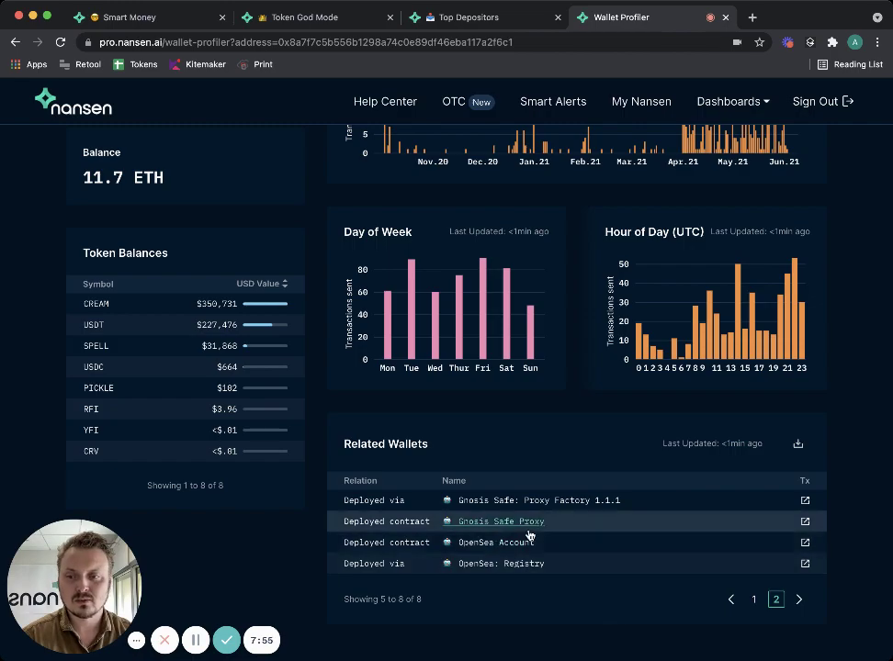
click(731, 599)
scroll(3, 391, up, 5)
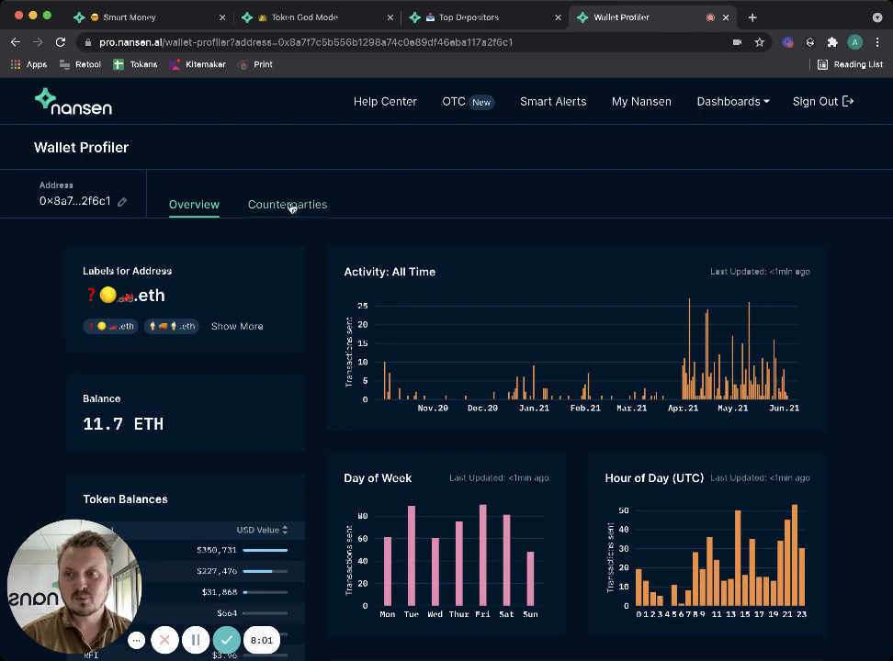
- Open the wallet's counterparties and examine the sources of its incoming ETH and the destinations of its outgoing ETH
click(292, 204)
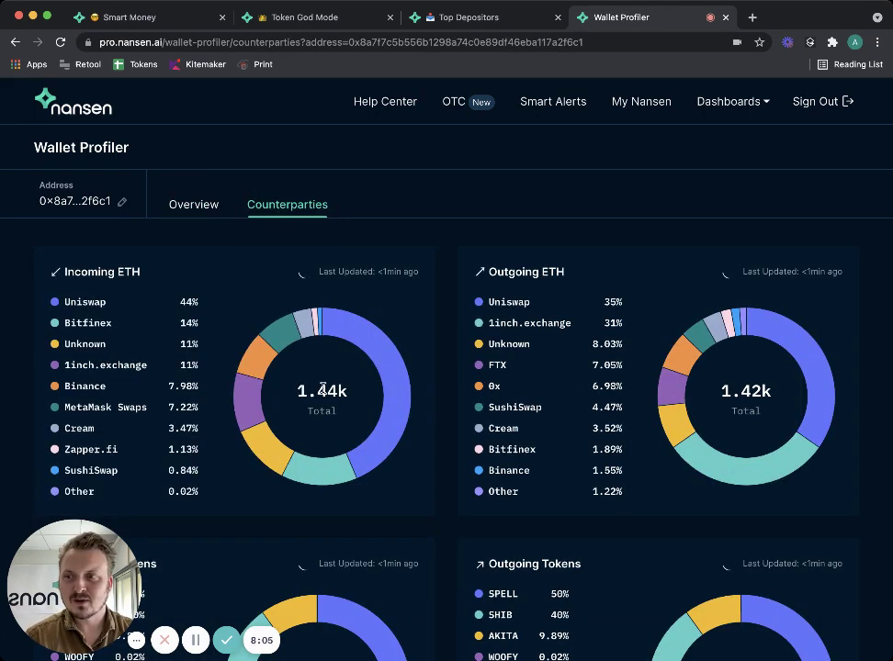
mouse_move(400, 371)
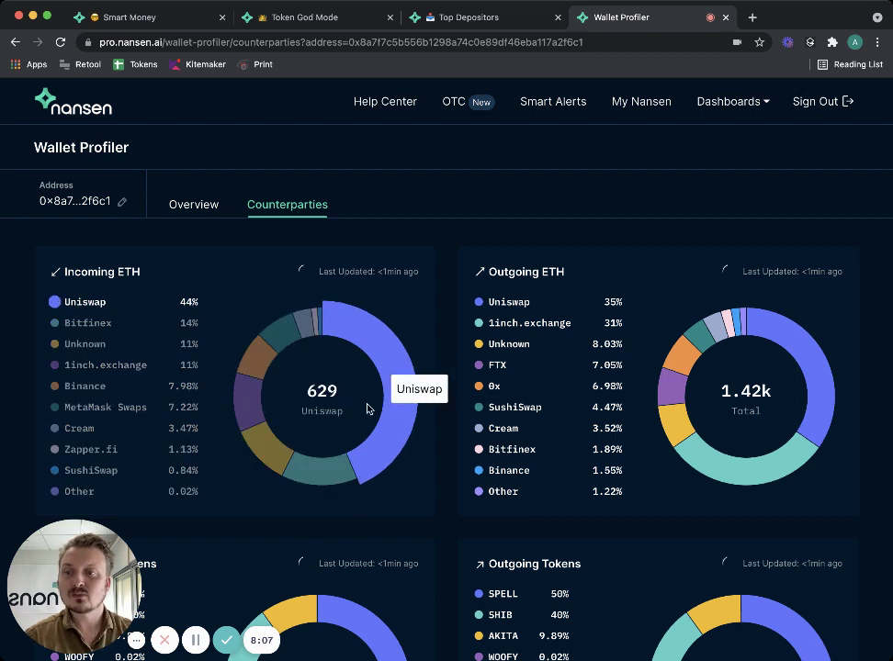
mouse_move(255, 453)
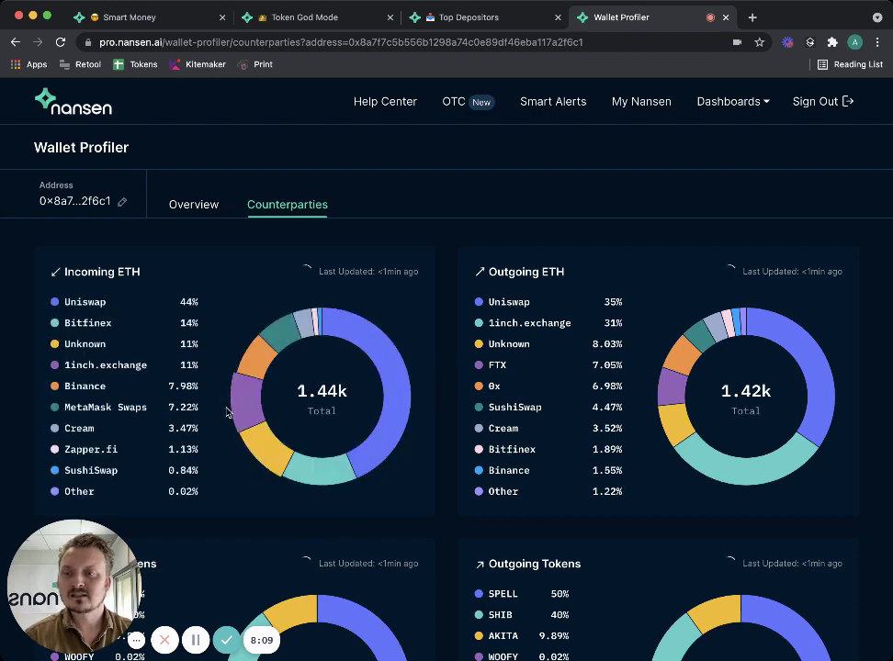
mouse_move(250, 409)
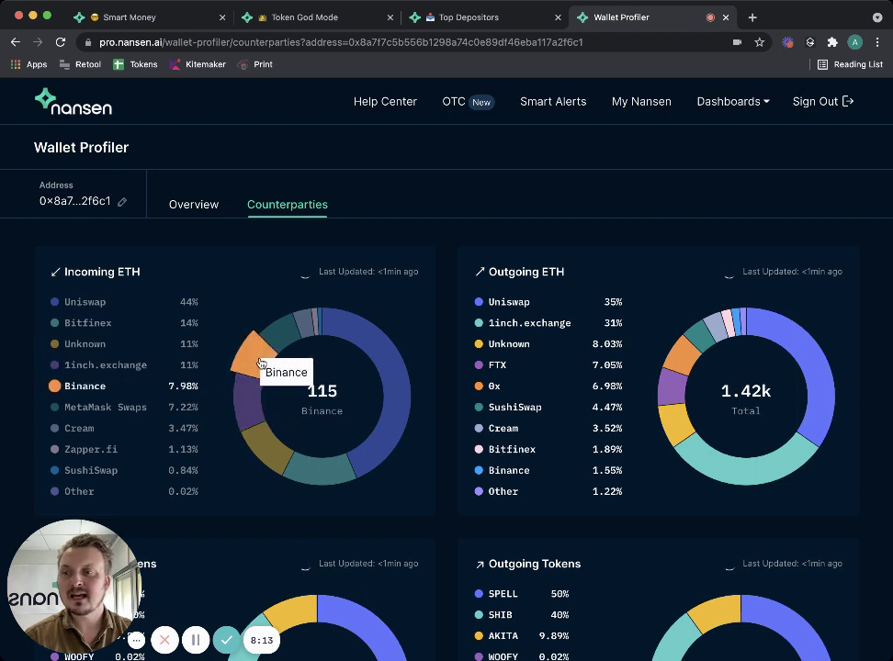
mouse_move(284, 340)
mouse_move(308, 327)
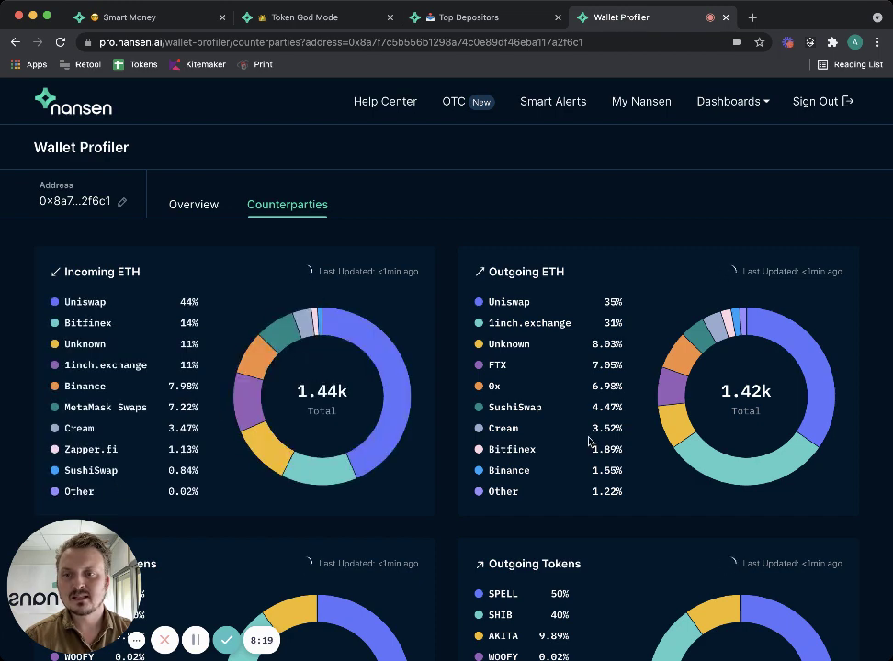
mouse_move(511, 312)
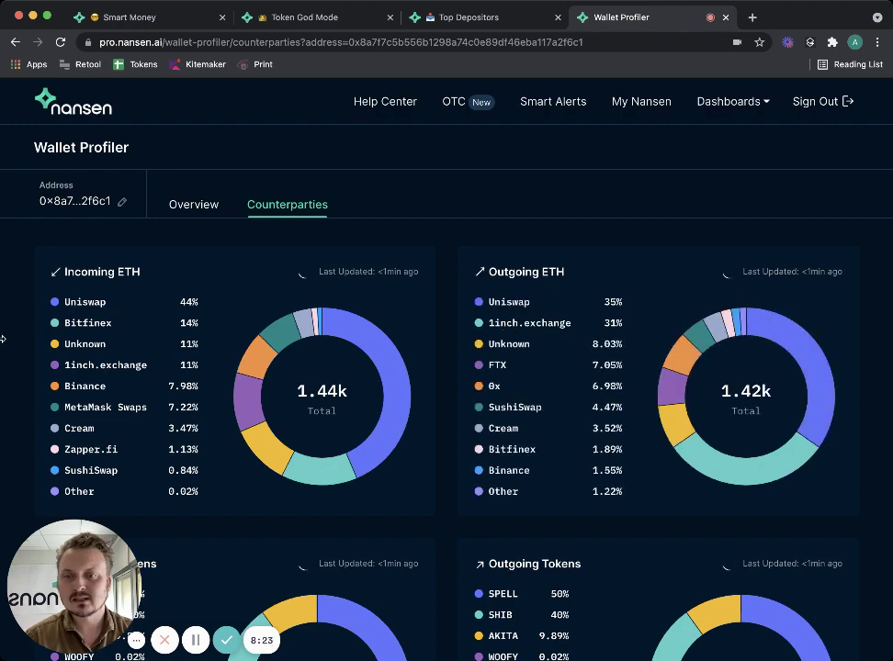
- Sort the wallet's top-interacting wallets by incoming ETH volume, and re-sort them by outgoing ETH volume
scroll(3, 339, down, 10)
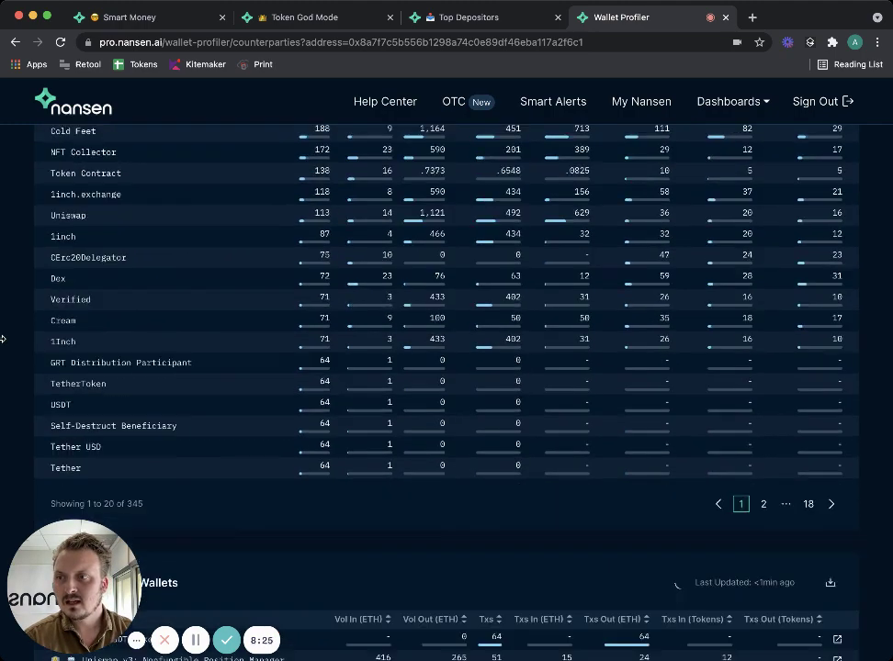
scroll(3, 339, down, 5)
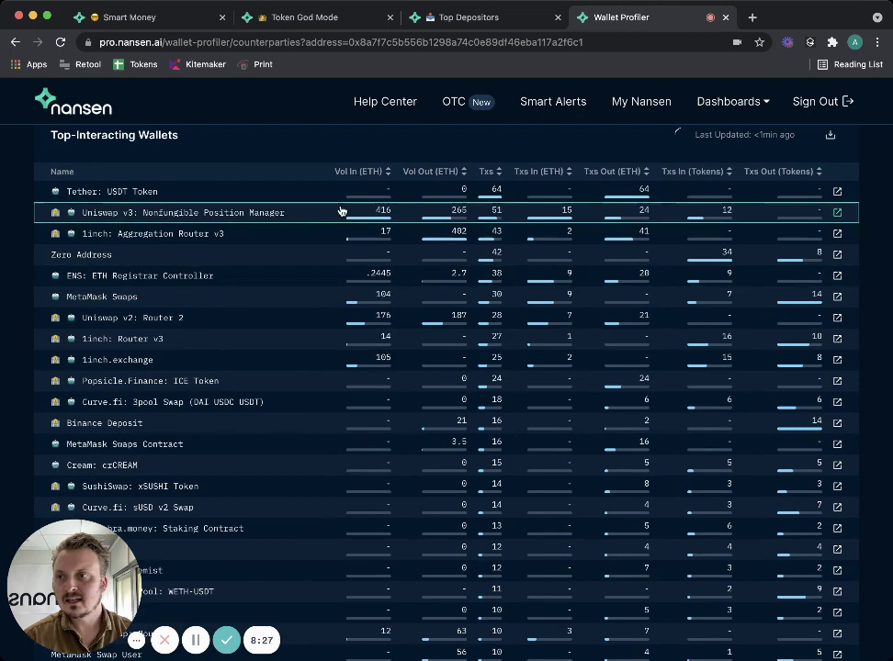
click(360, 171)
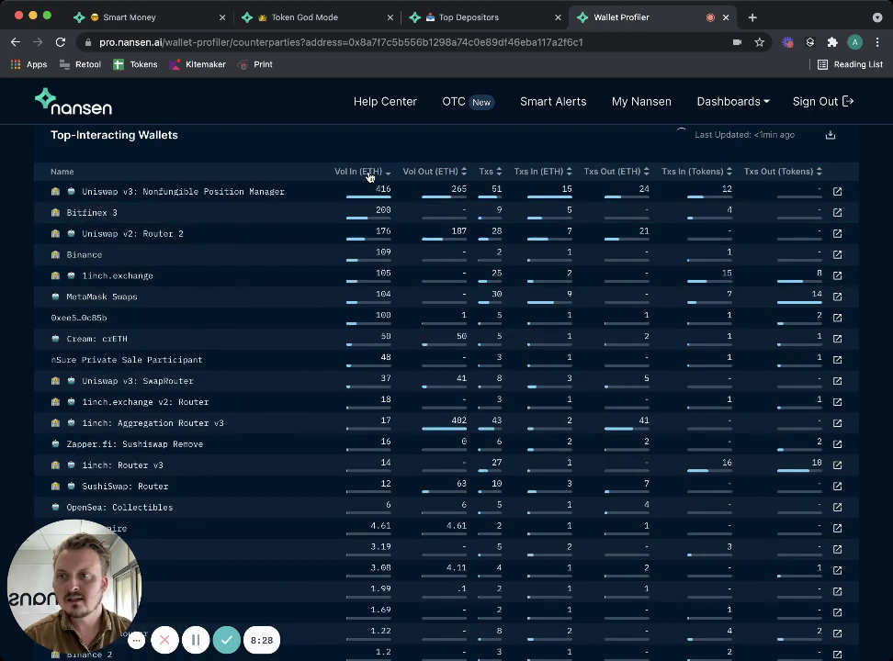
click(443, 170)
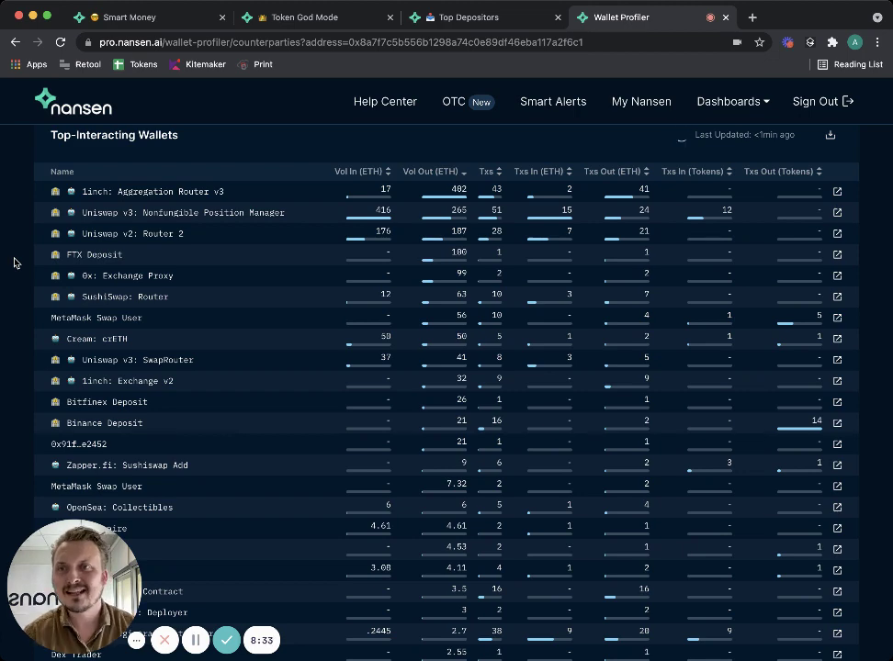
scroll(14, 263, up, 1)
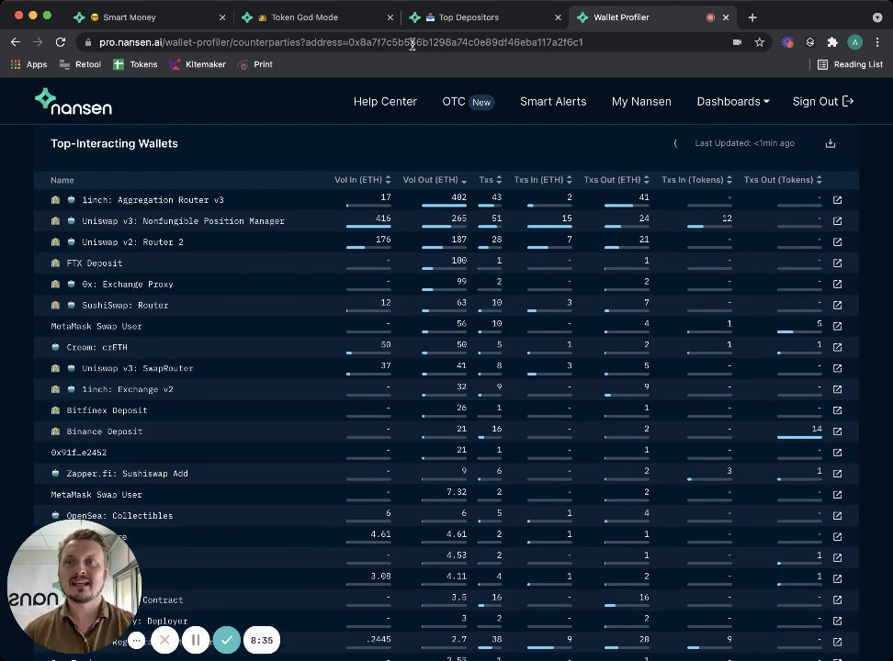
- Review the smart money token holdings and SPELL's notable wallets in Token God Mode, including balance changes and top balances
click(138, 17)
scroll(27, 253, up, 3)
scroll(25, 252, up, 5)
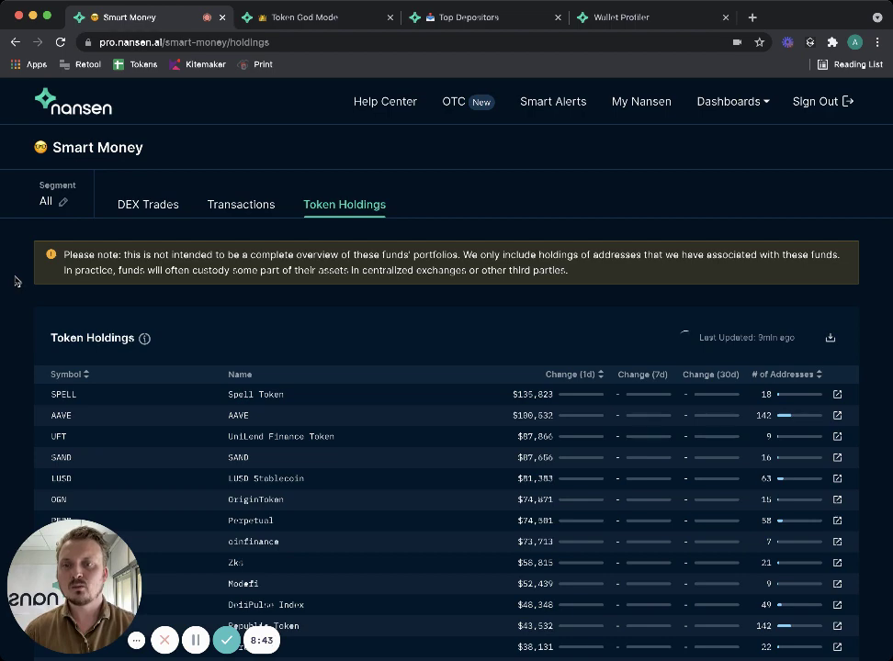
scroll(14, 281, down, 3)
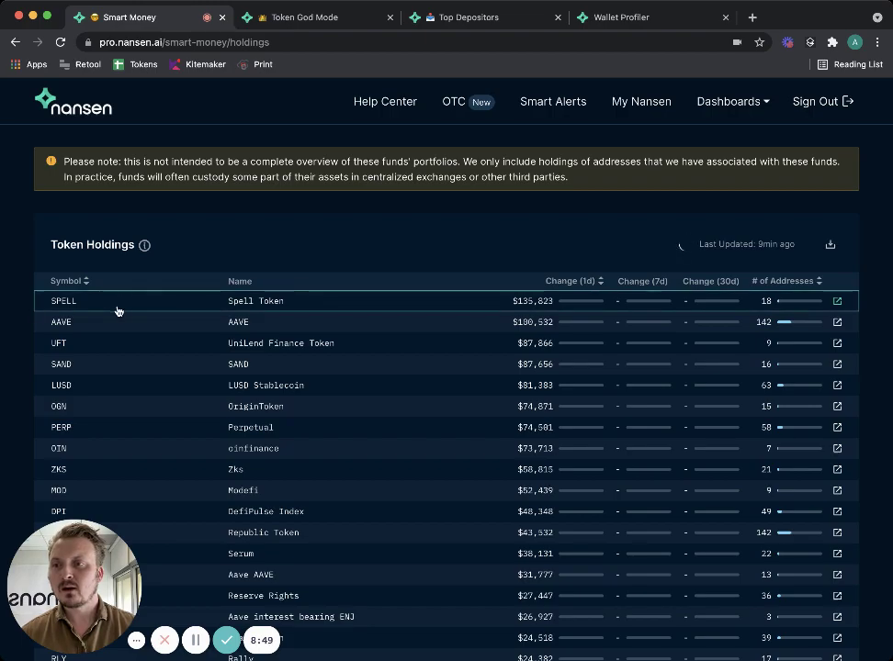
click(307, 17)
scroll(26, 241, up, 5)
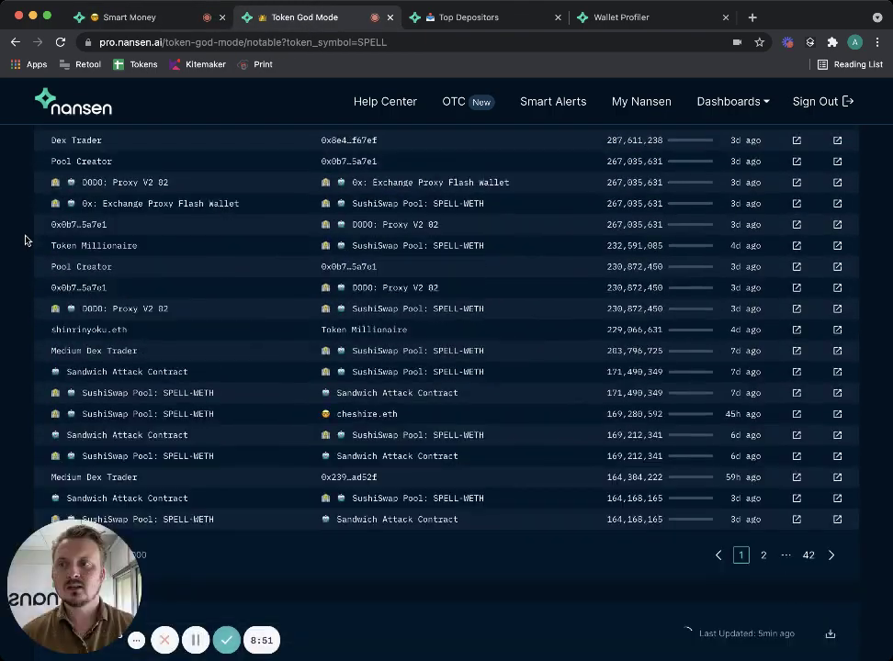
scroll(26, 240, up, 15)
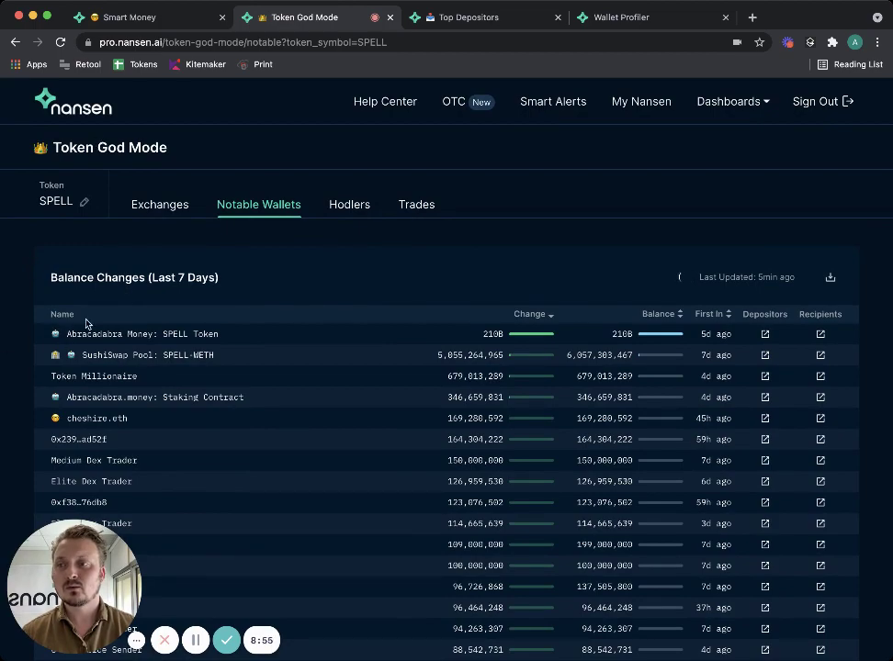
scroll(3, 327, down, 3)
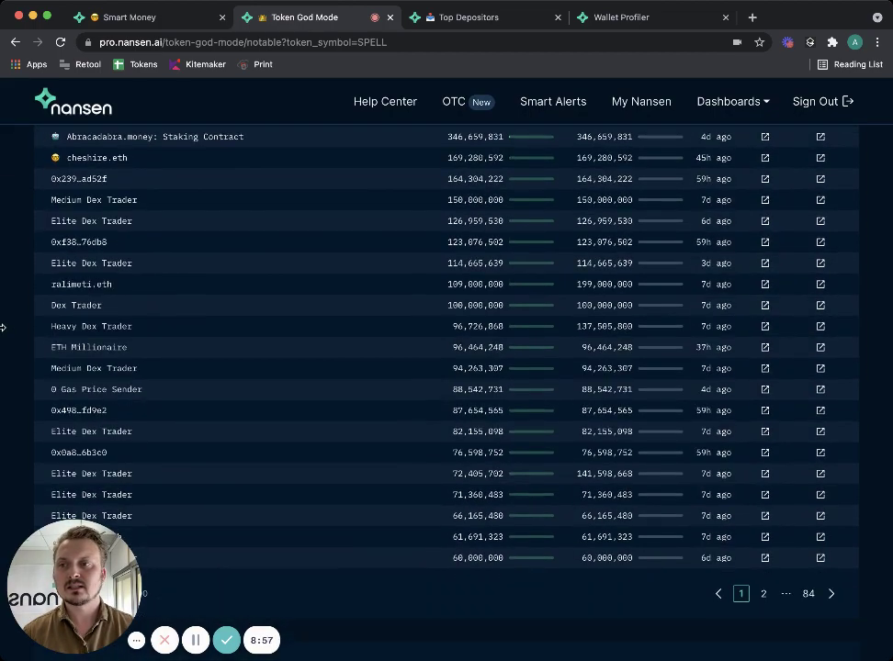
scroll(3, 327, down, 10)
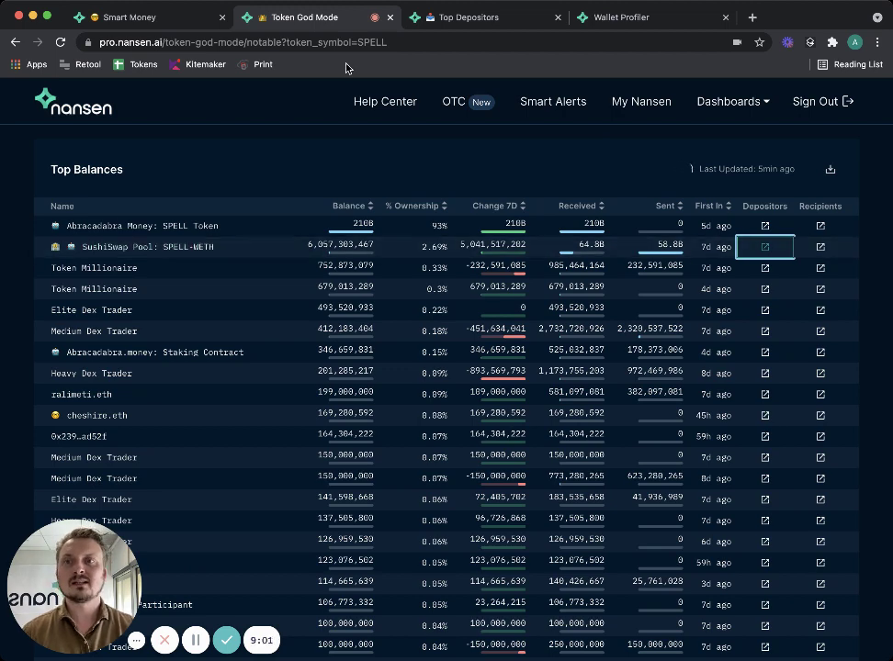
- Review the top depositors of the SPELL-WETH pool and return to the depositor's Wallet Profiler overview
click(432, 17)
scroll(14, 292, up, 1)
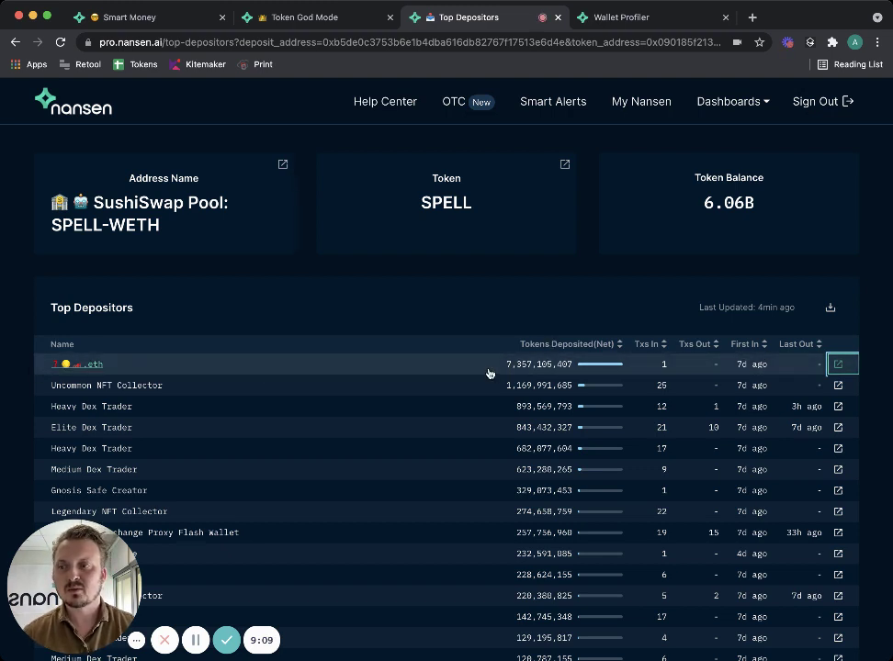
scroll(349, 349, up, 1)
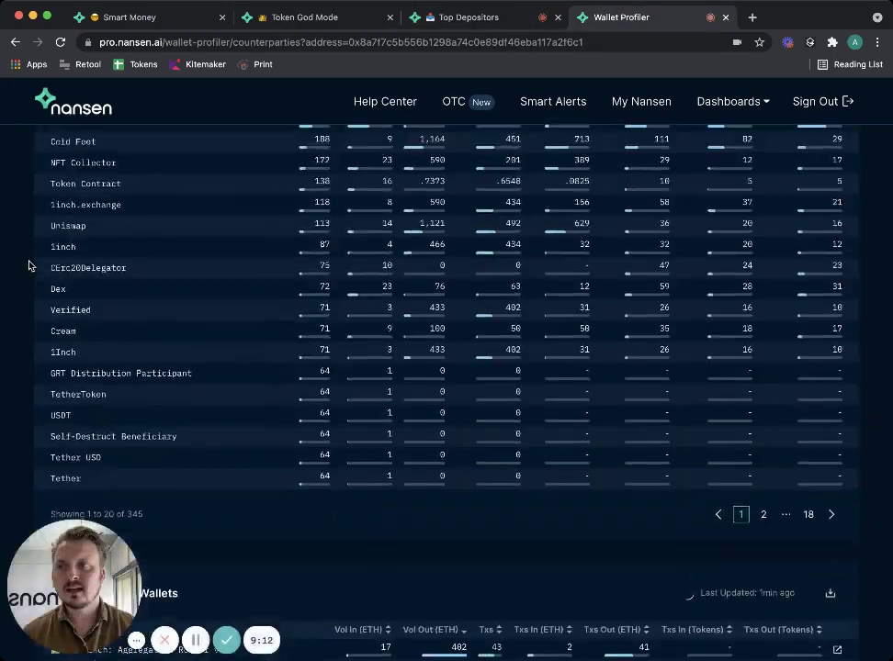
scroll(30, 267, up, 5)
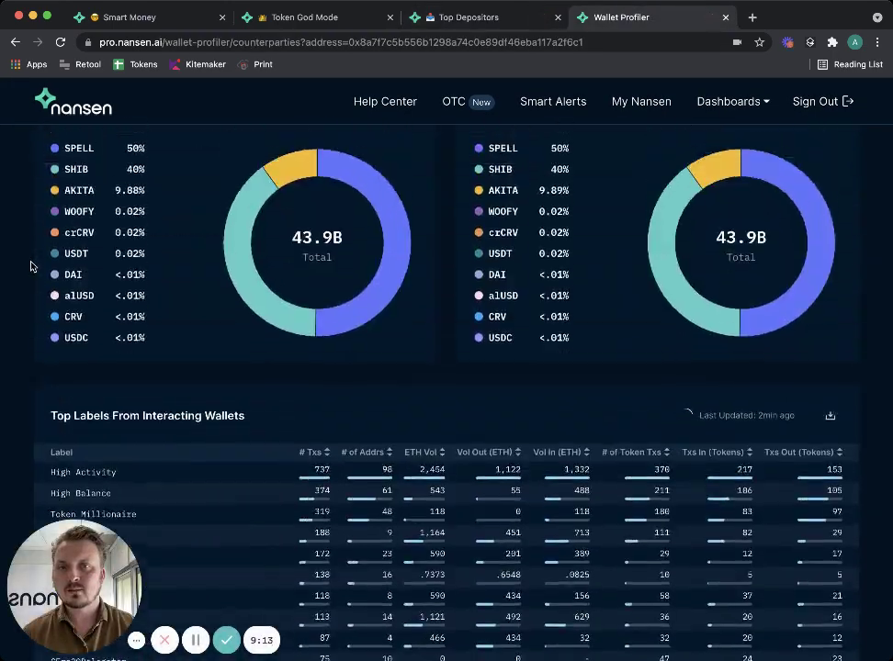
scroll(31, 266, up, 5)
click(194, 205)
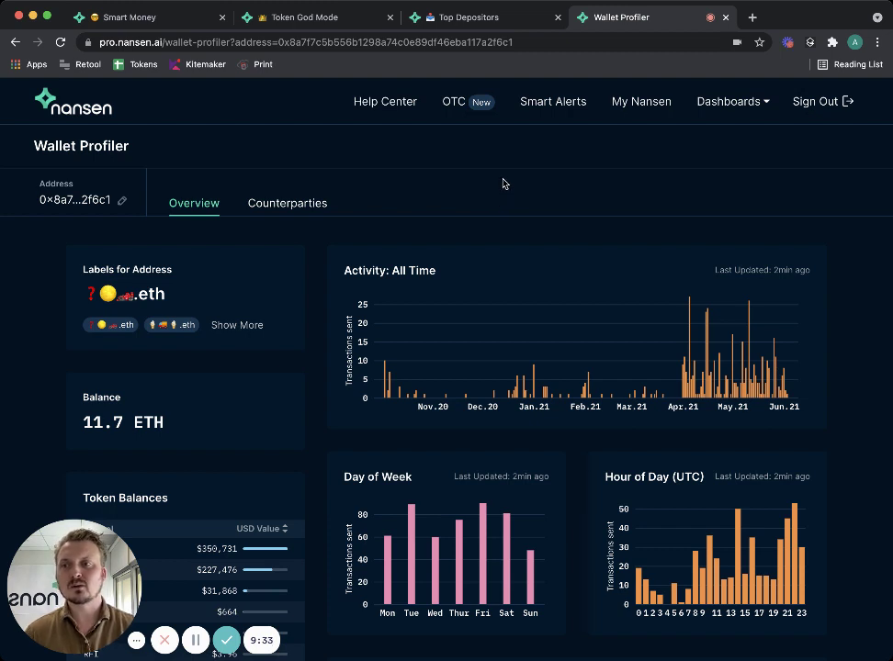
- Open Smart Alerts in a new tab, copy the depositor's wallet address from the profiler URL, and start a new alert trigger
super+click(554, 103)
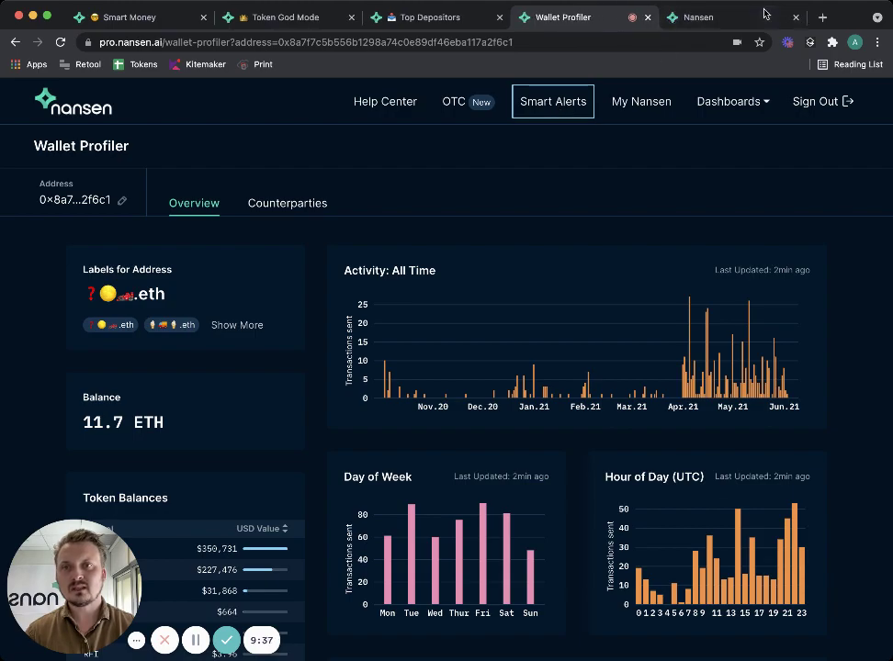
double_click(397, 42)
key(super+c)
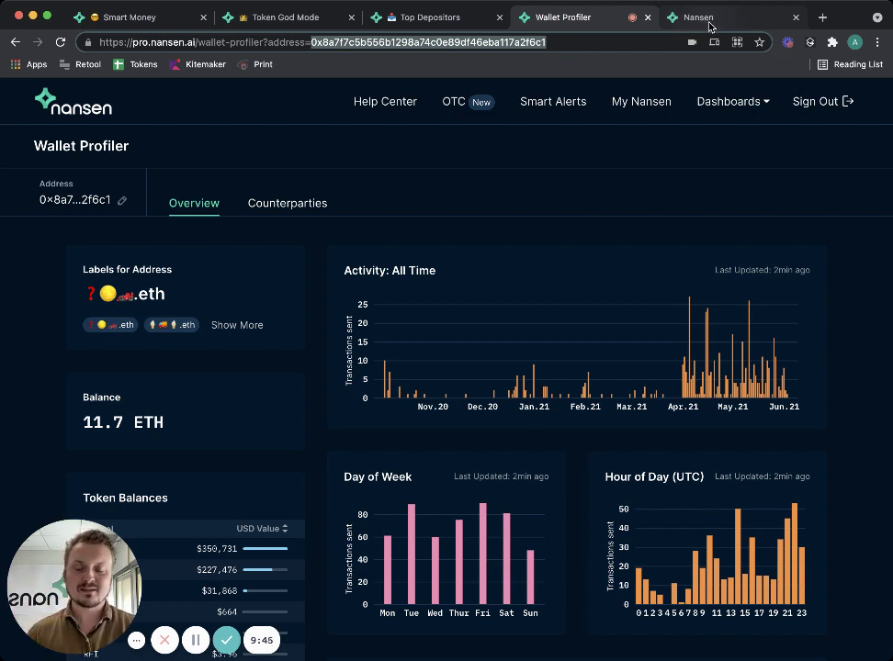
click(753, 22)
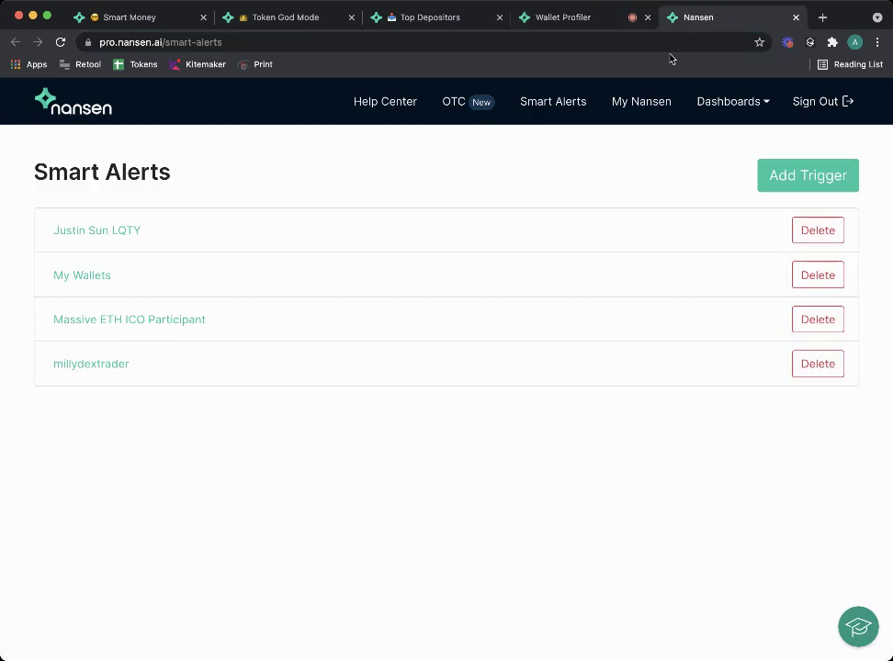
click(777, 176)
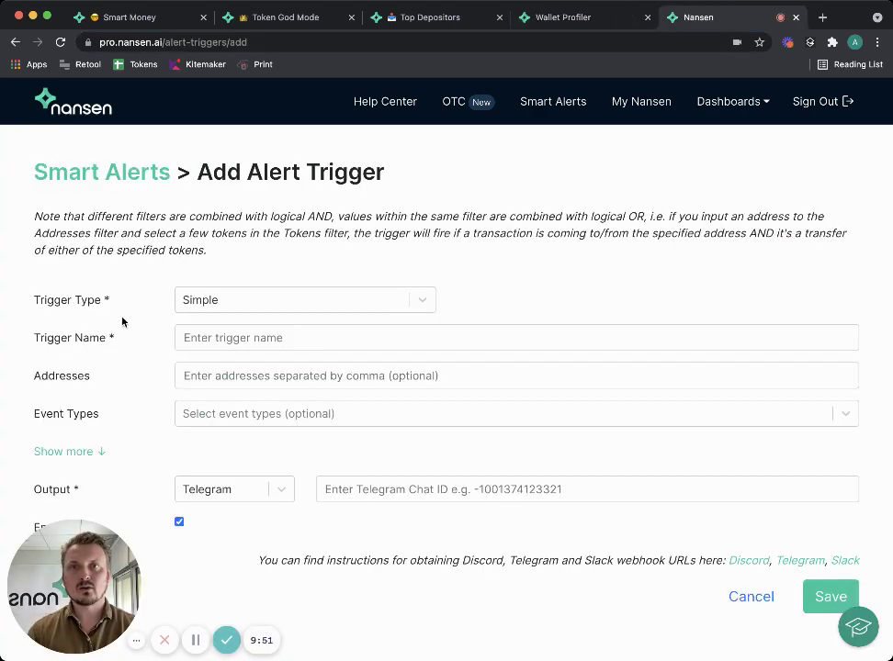
- Name the trigger "Large SPELL Holder" and paste the copied wallet address as its monitored address
click(237, 336)
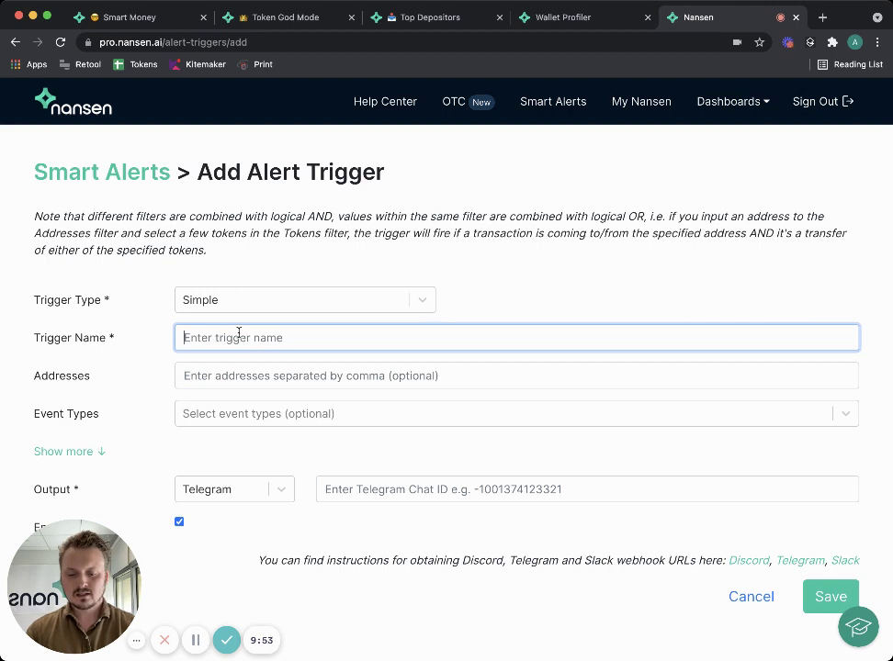
text(Large SPELL Holder)
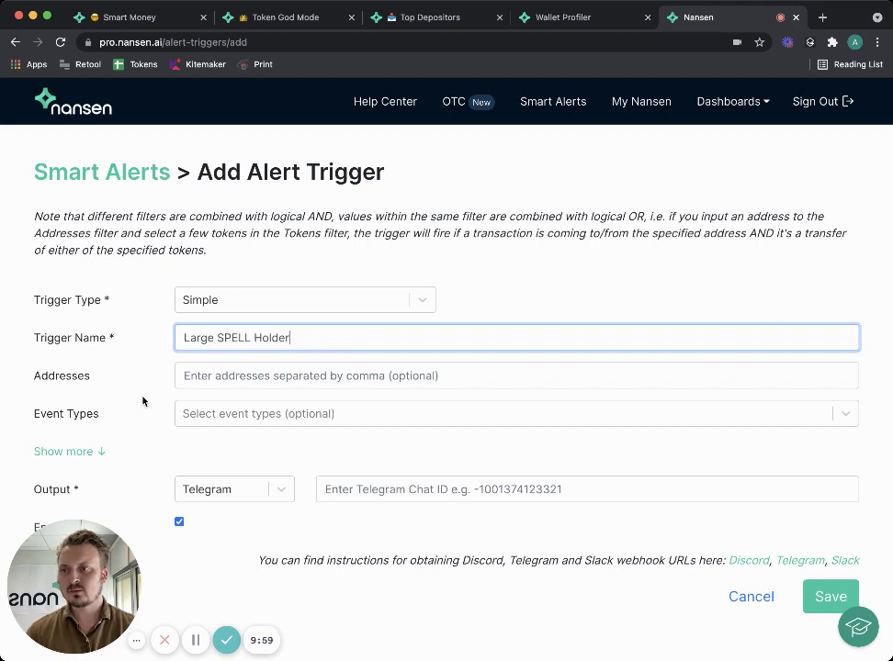
key(super+v)
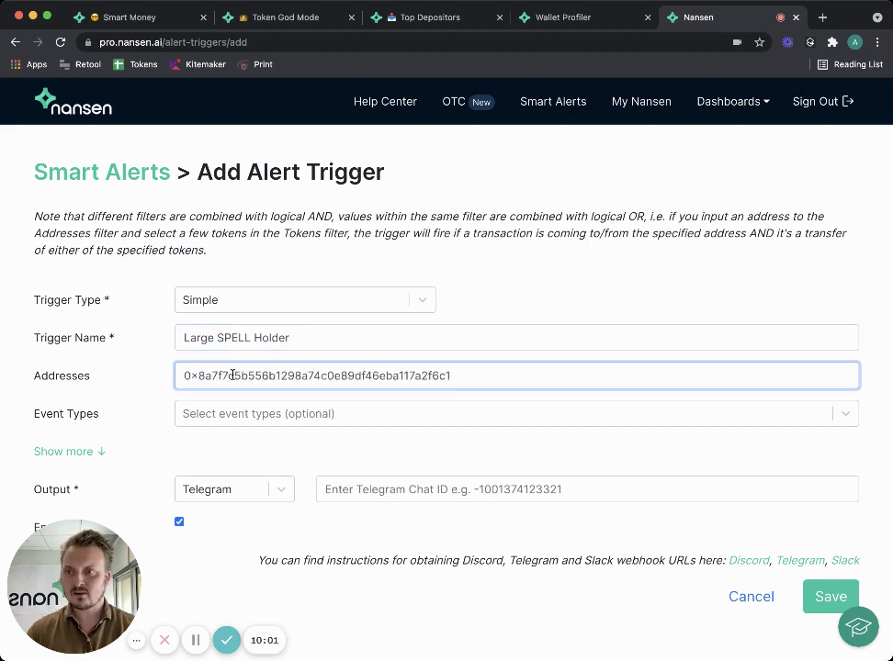
- Expand the trigger's additional filters and restrict its tokens to SPELL (Spell Token)
click(38, 444)
click(58, 453)
scroll(18, 456, down, 3)
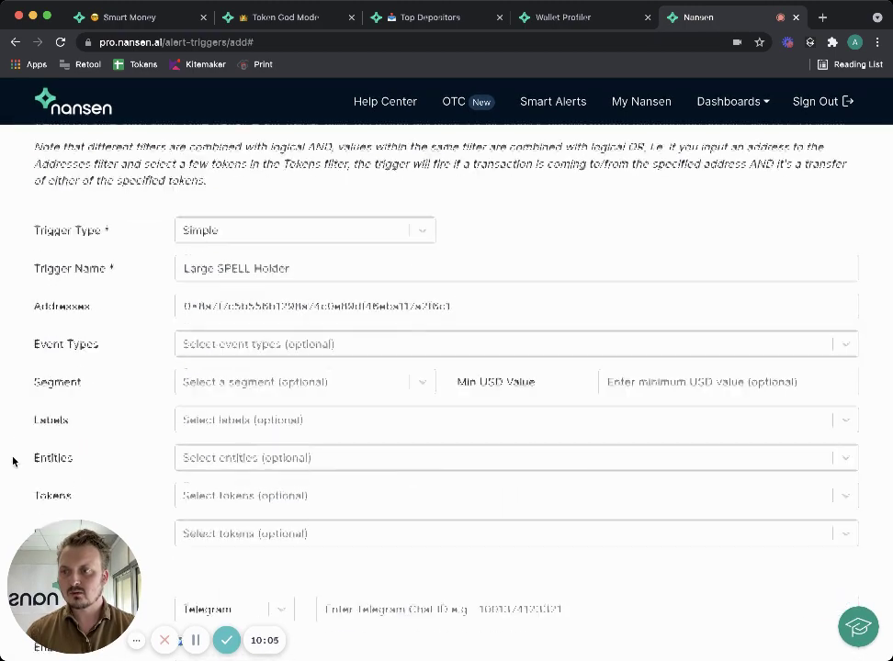
click(259, 426)
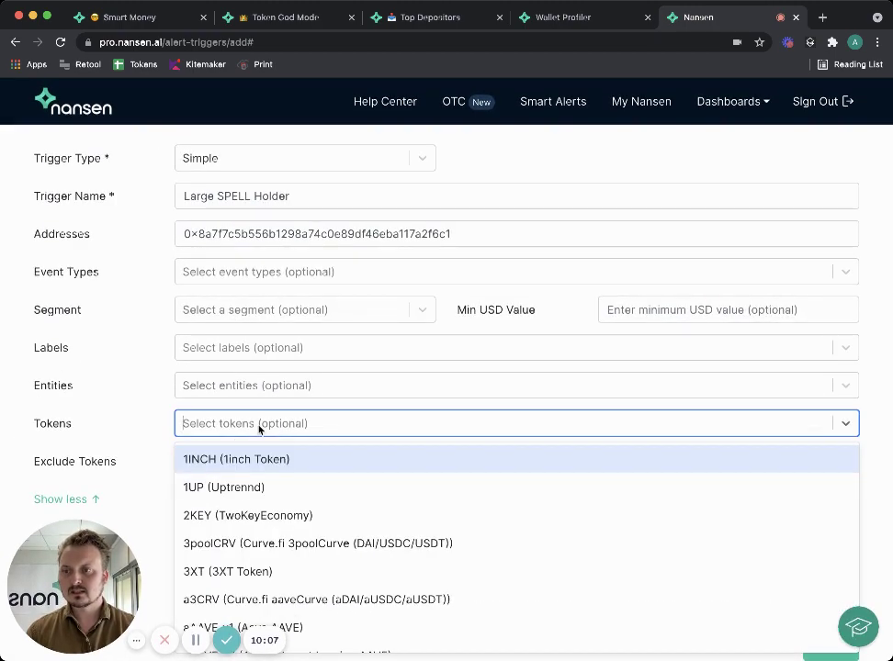
text(spell)
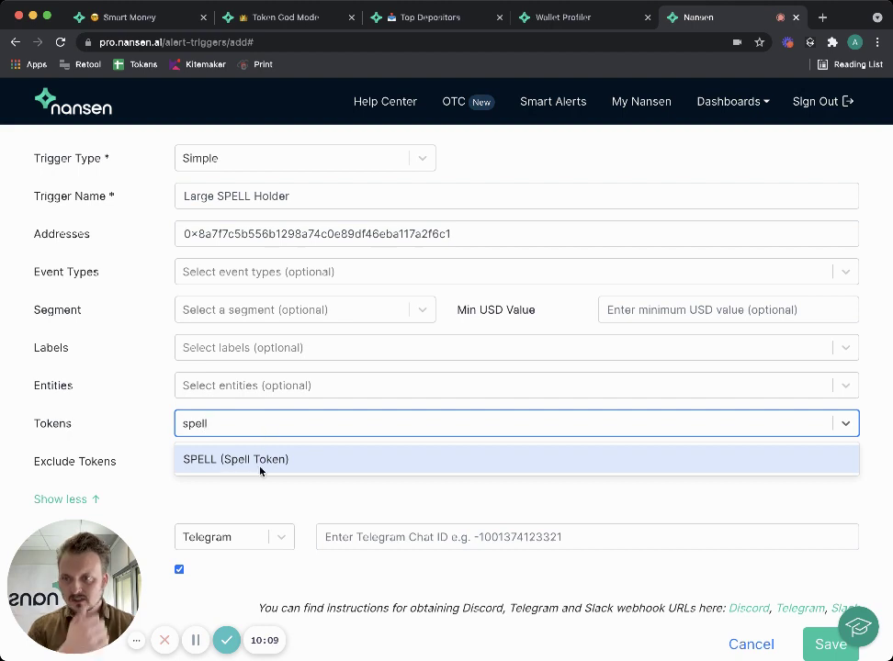
click(259, 469)
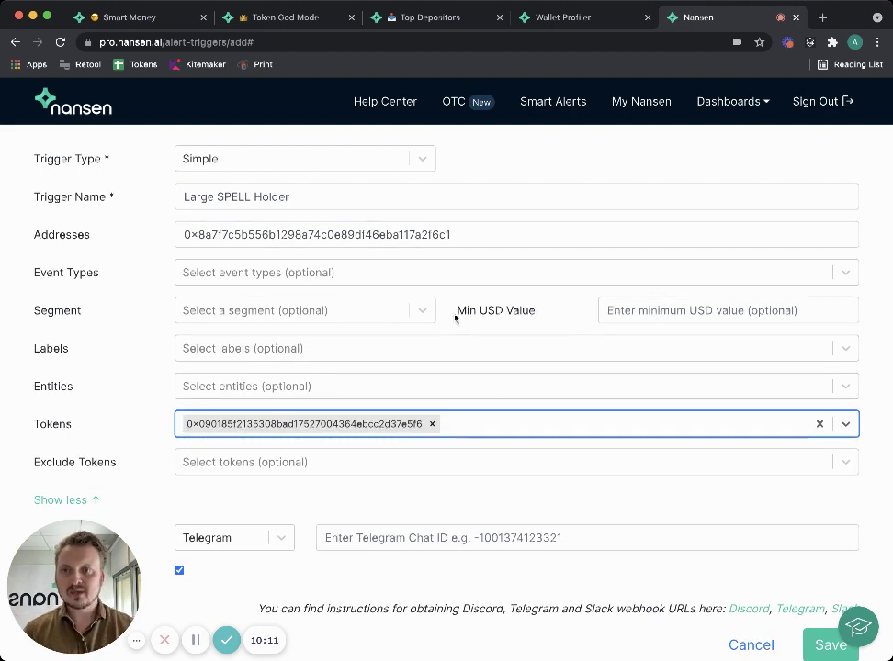
- Try a minimum USD value of 1000000 for the alert and clear the field again
click(646, 309)
text(1000)
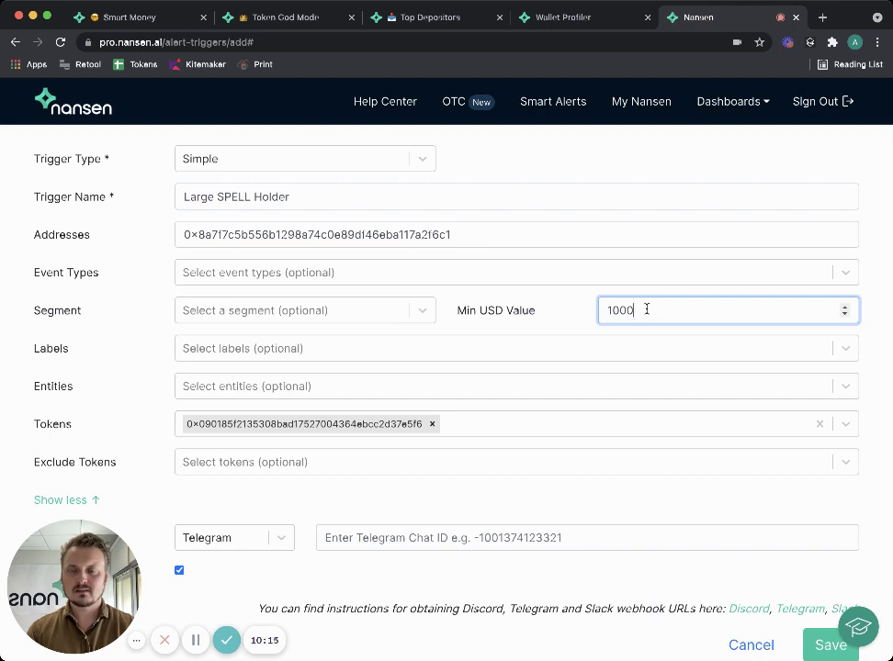
text(00)
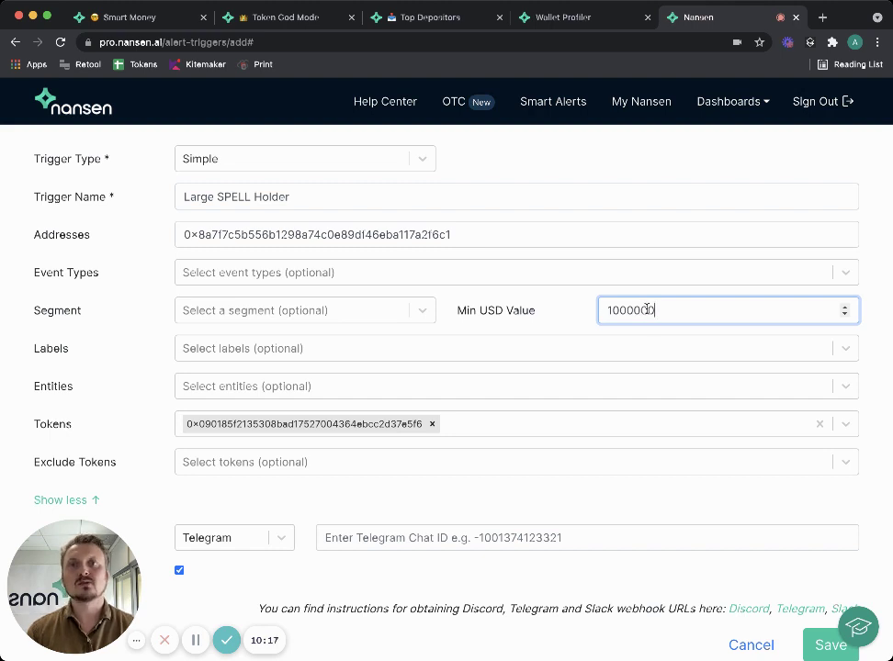
text(0)
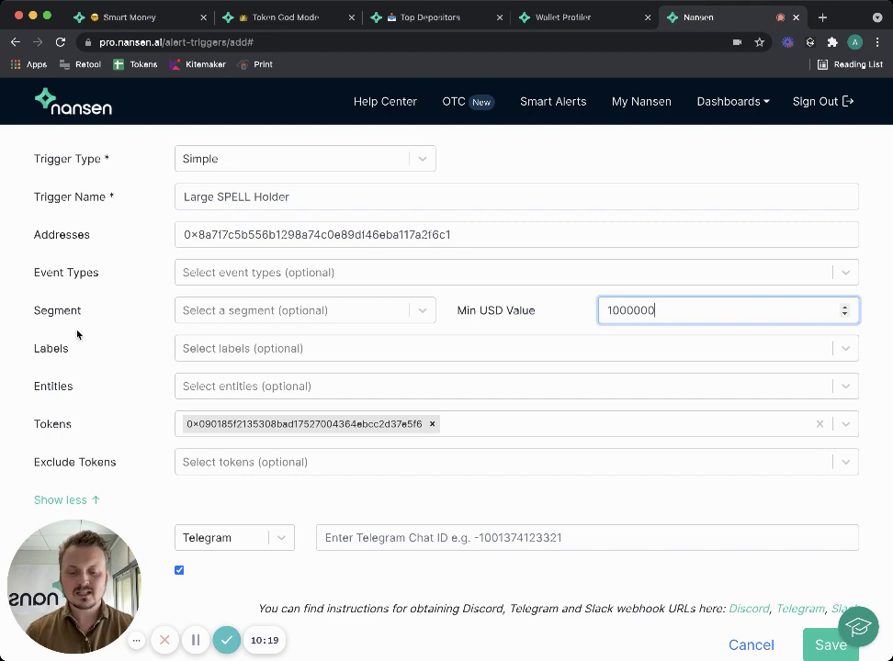
key(super+a)
key(BackSpace)
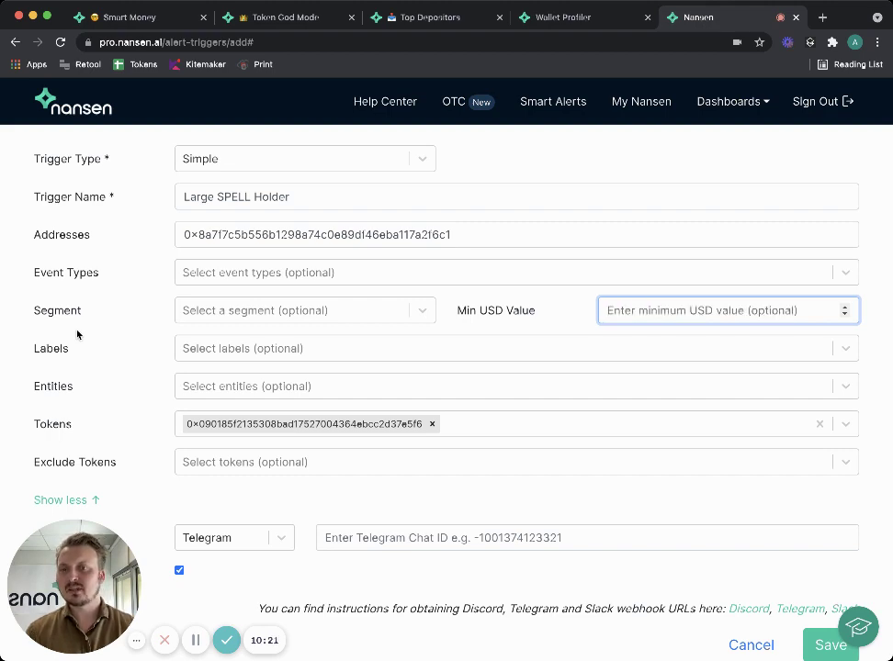
click(9, 342)
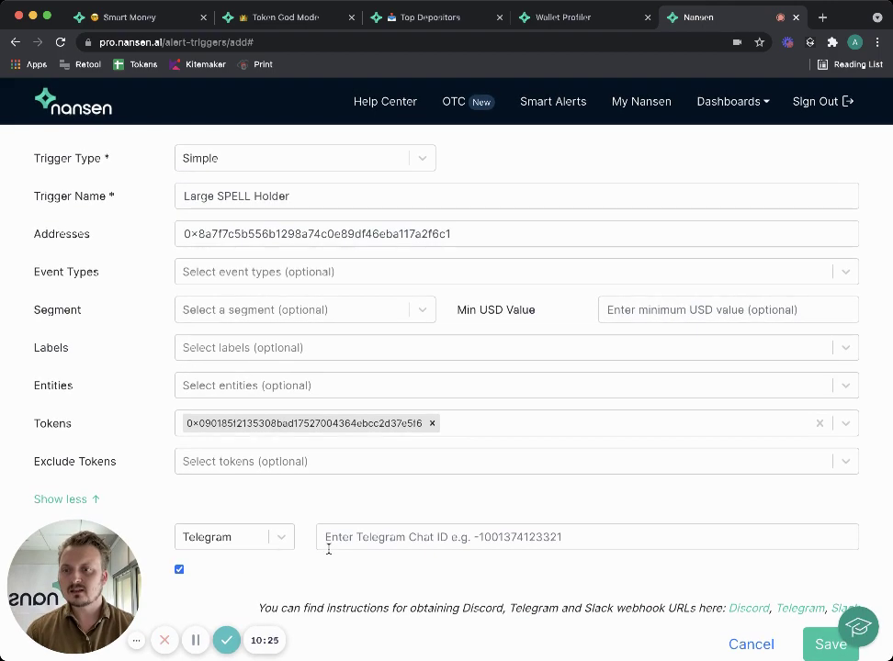
- Show the output channels available for the alert, close the list, and review the trigger form
click(268, 545)
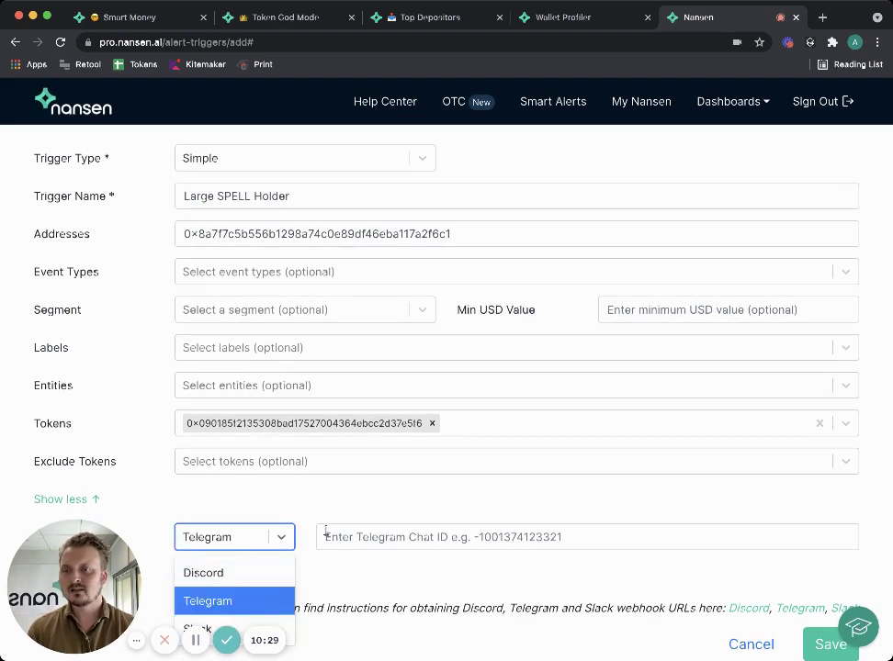
click(372, 539)
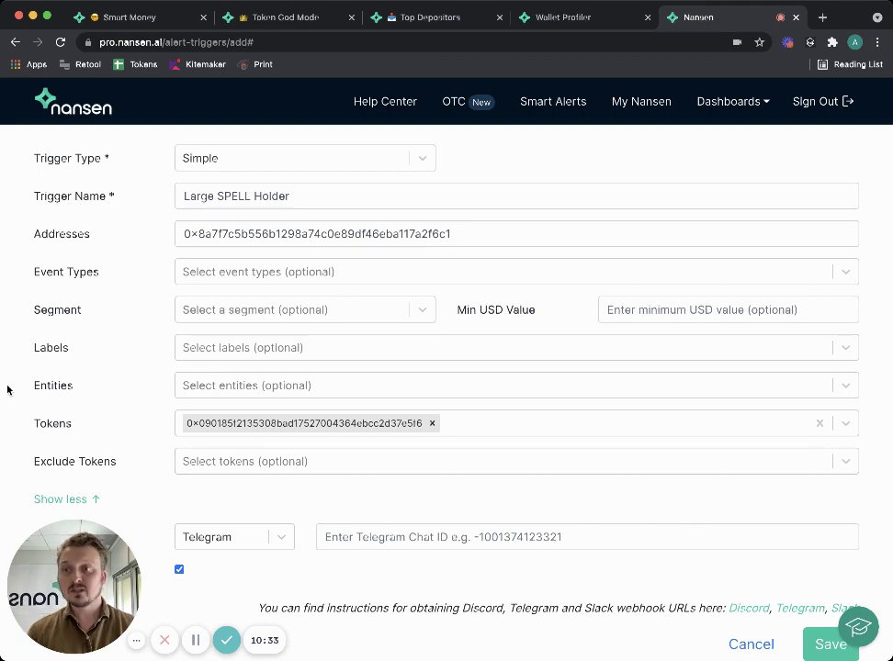
scroll(7, 397, up, 3)
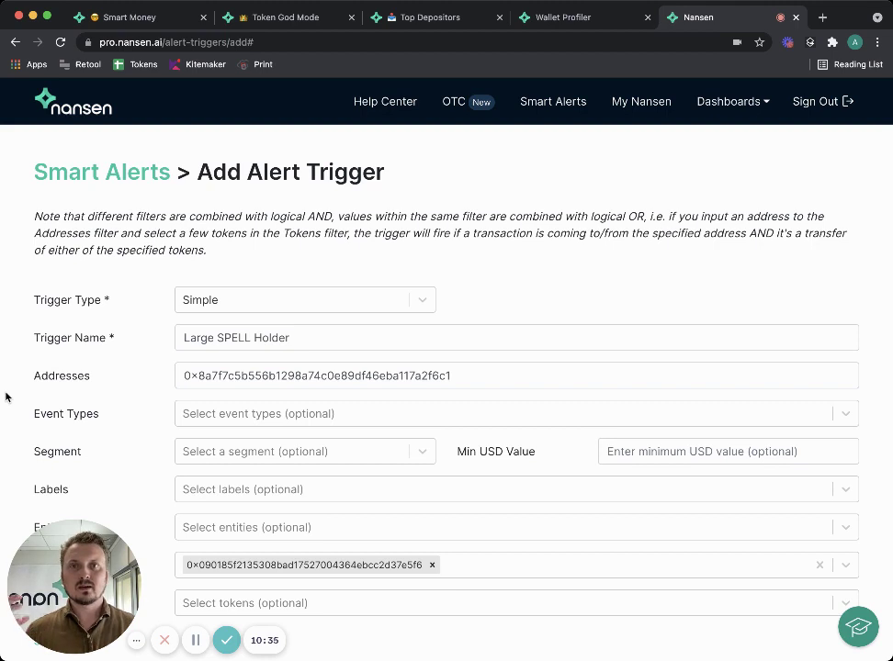